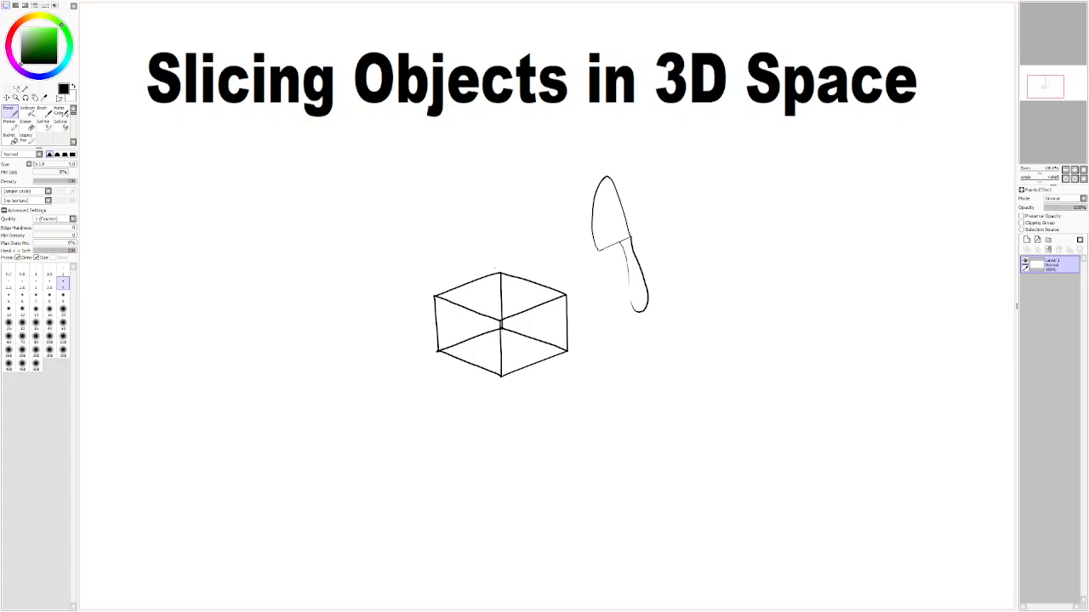
Step: Lasso the knife drawing, rotate it counterclockwise and move it so the blade sits beside the cube's upper-right corner
click(15, 88)
mouse_move(589, 184)
mouse_down()
mouse_move(603, 289)
mouse_move(626, 318)
mouse_move(645, 320)
mouse_move(659, 297)
mouse_move(645, 188)
mouse_move(594, 185)
mouse_up()
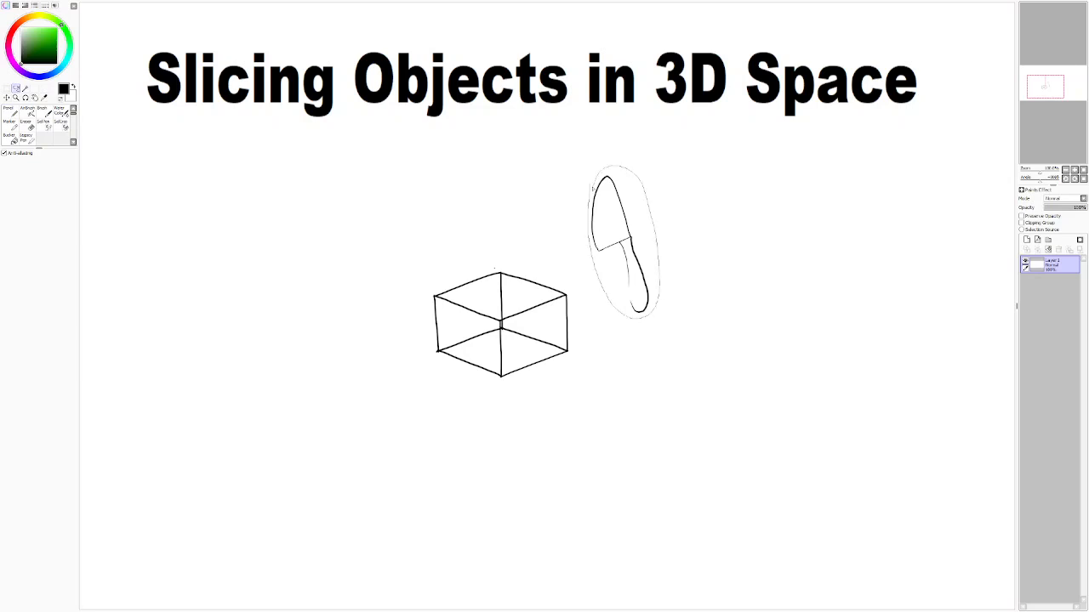
click(7, 97)
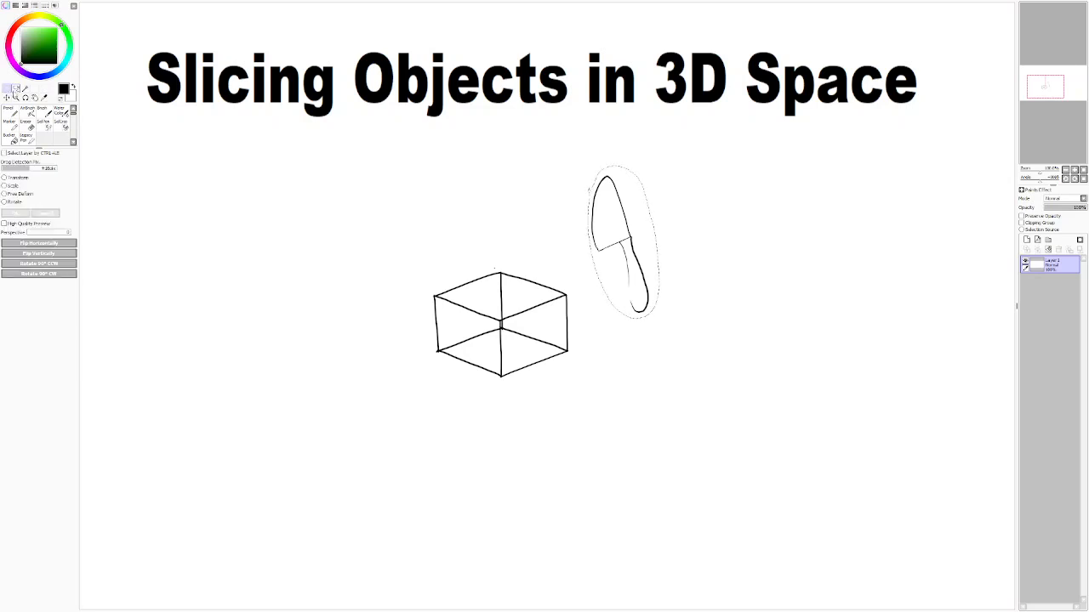
click(5, 202)
mouse_move(654, 319)
mouse_down()
mouse_move(713, 269)
mouse_move(737, 173)
mouse_move(725, 151)
mouse_up()
drag(661, 228, 673, 300)
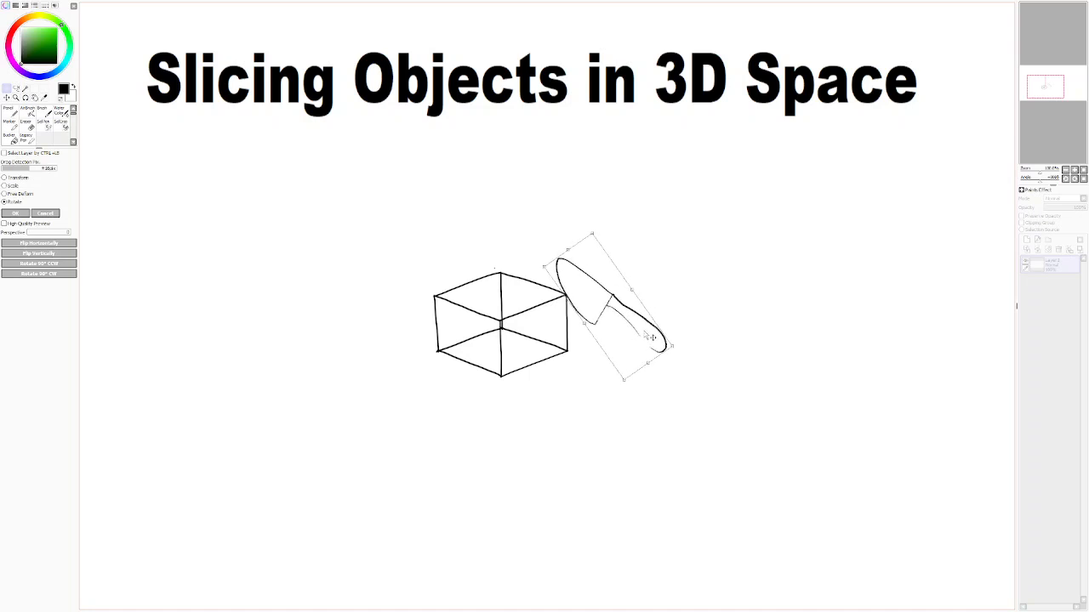
drag(652, 335, 658, 329)
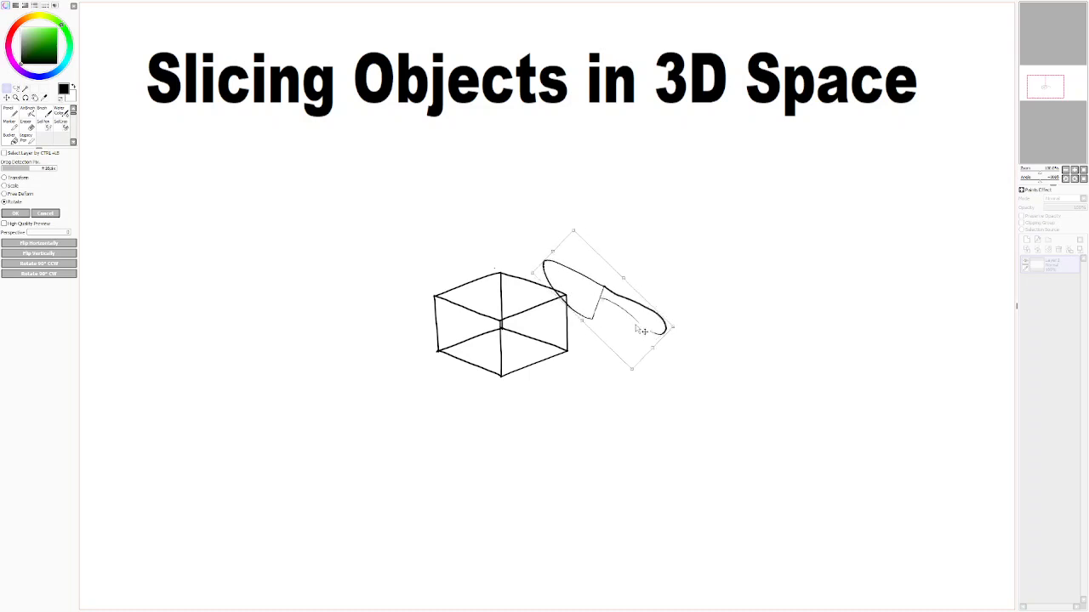
drag(652, 322, 648, 322)
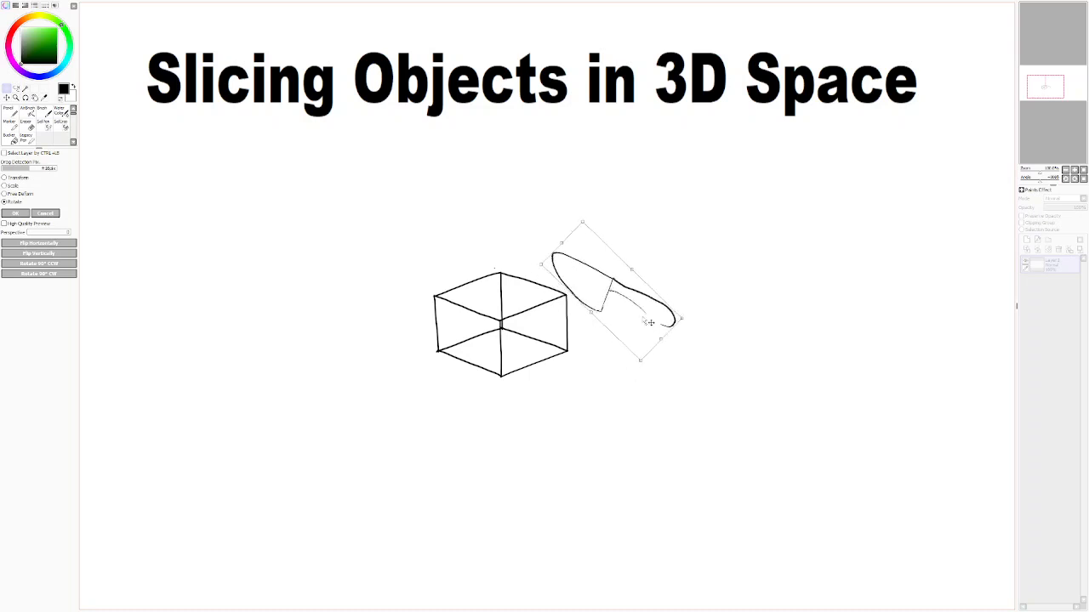
key(Return)
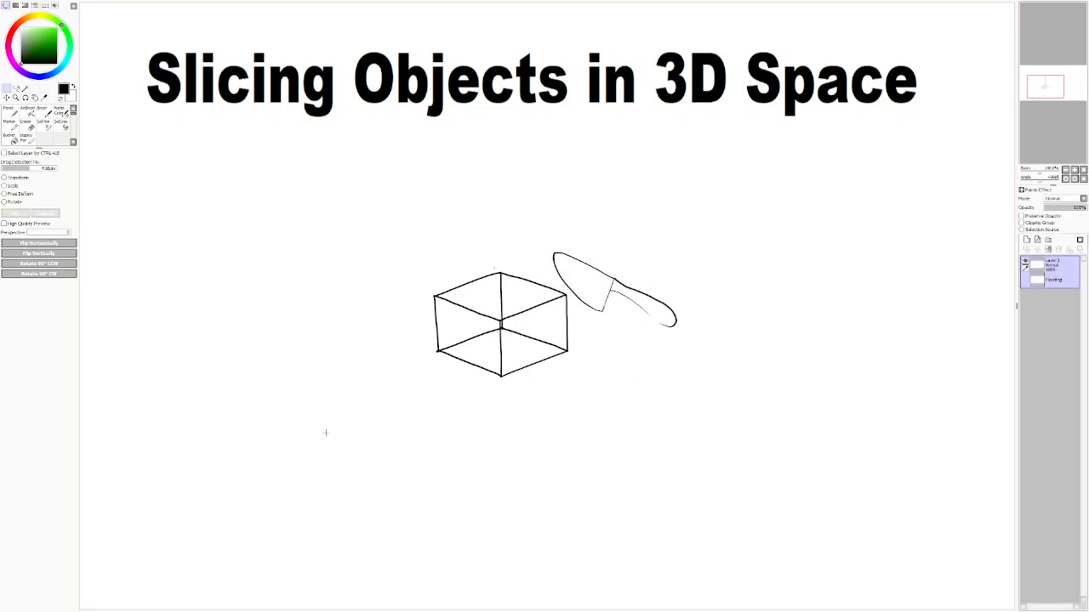
Step: Add a new layer and draw an arrow with the Pencil pointing down and to the right from below the cube
key(n)
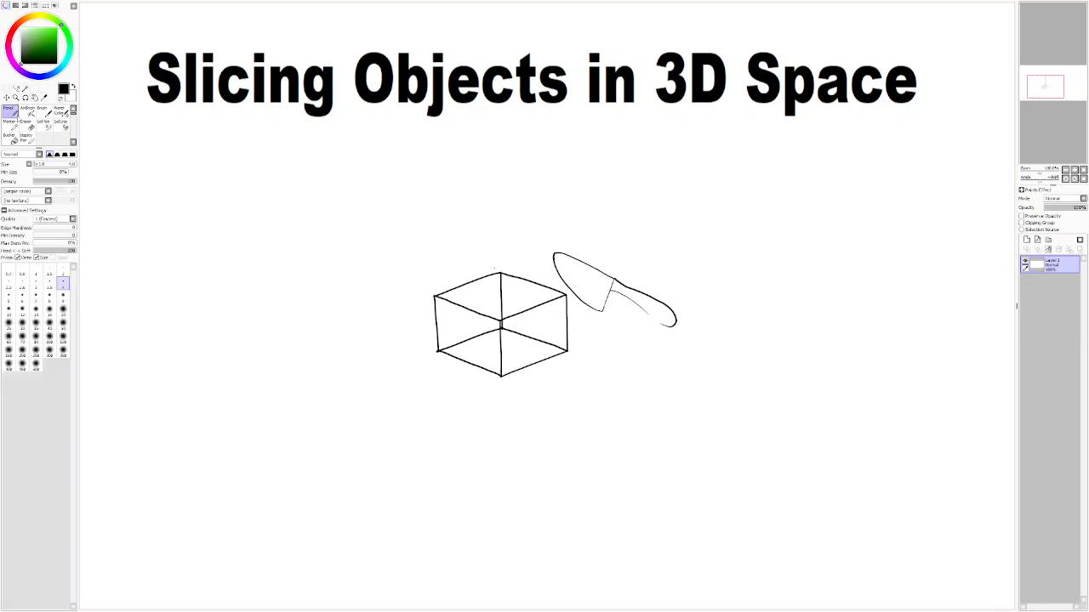
click(1027, 241)
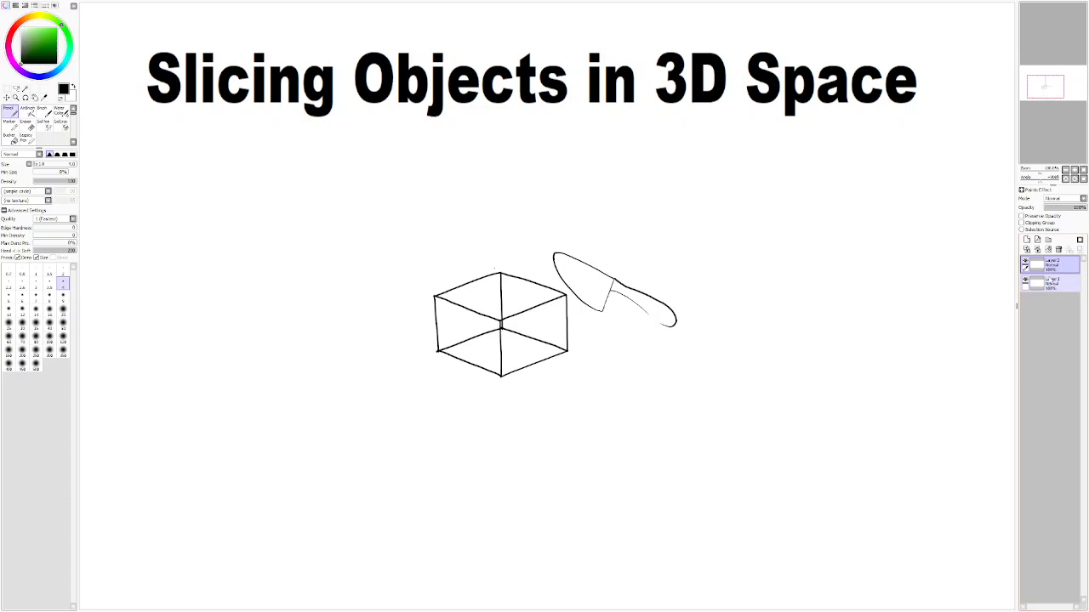
mouse_move(635, 422)
mouse_down()
mouse_move(610, 400)
mouse_move(528, 376)
mouse_up()
drag(447, 334, 531, 377)
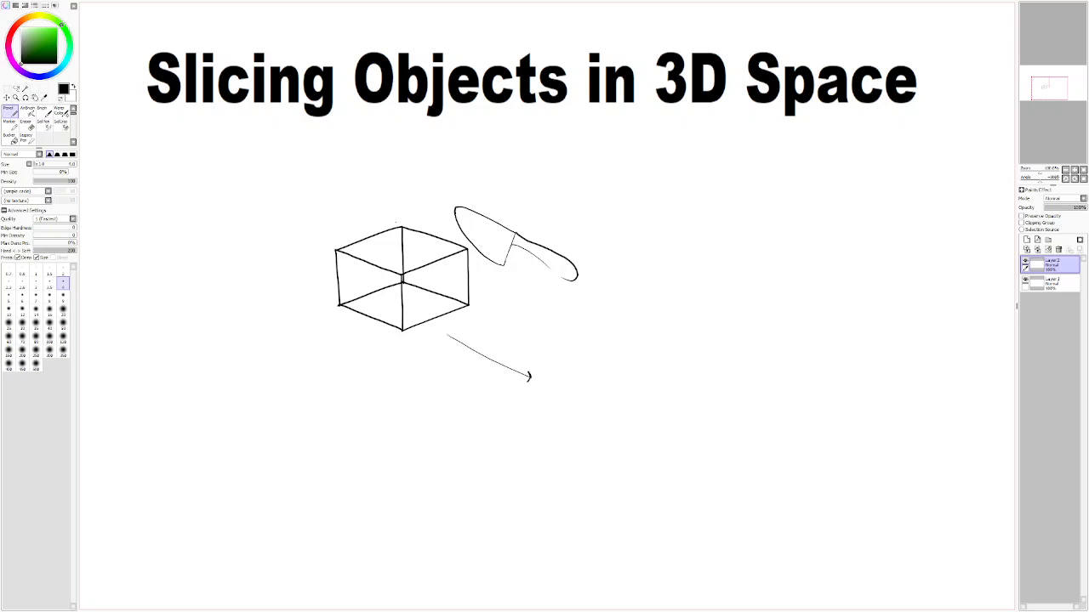
drag(513, 457, 489, 459)
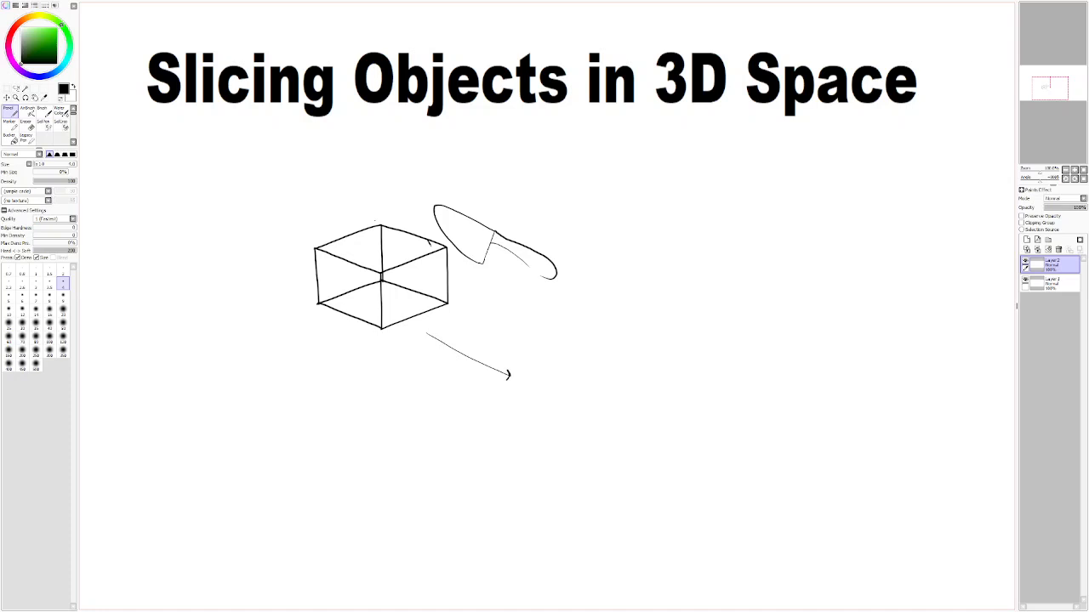
key(ctrl+z)
Step: Try to duplicate the cube by lassoing it and pasting a copy onto a new layer
click(15, 88)
mouse_move(315, 247)
mouse_down()
mouse_move(315, 318)
mouse_move(363, 340)
mouse_move(448, 319)
mouse_move(464, 284)
mouse_move(443, 235)
mouse_move(395, 221)
mouse_move(332, 234)
mouse_move(297, 295)
mouse_up()
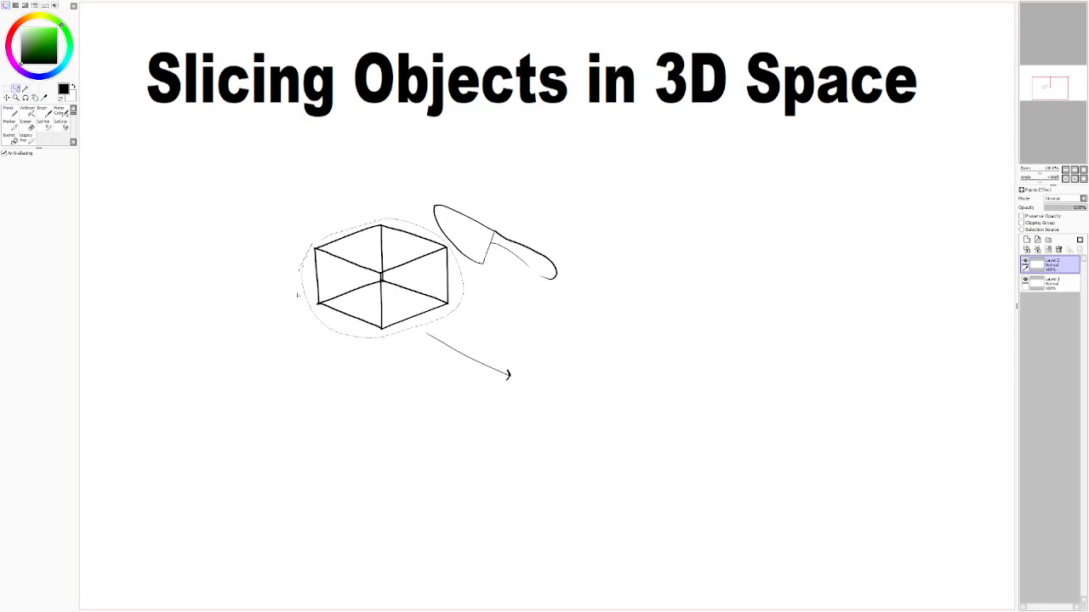
key(ctrl+c)
click(396, 423)
key(ctrl+v)
click(8, 97)
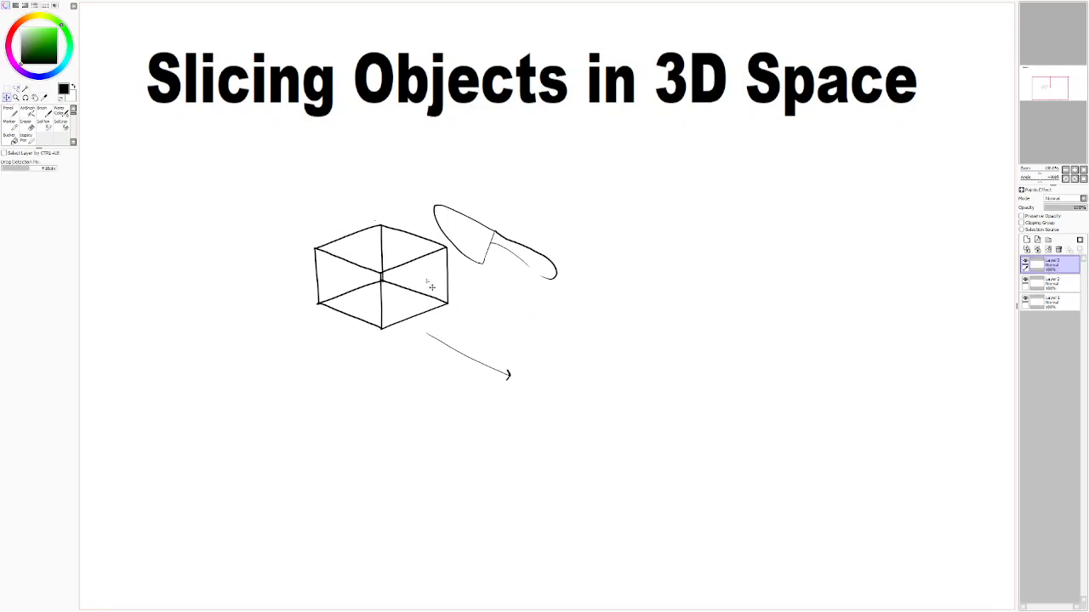
Step: Move the arrow on Layer 2 slightly to the right, and toggle Layer 1's visibility off and on
click(1052, 281)
drag(392, 299, 438, 291)
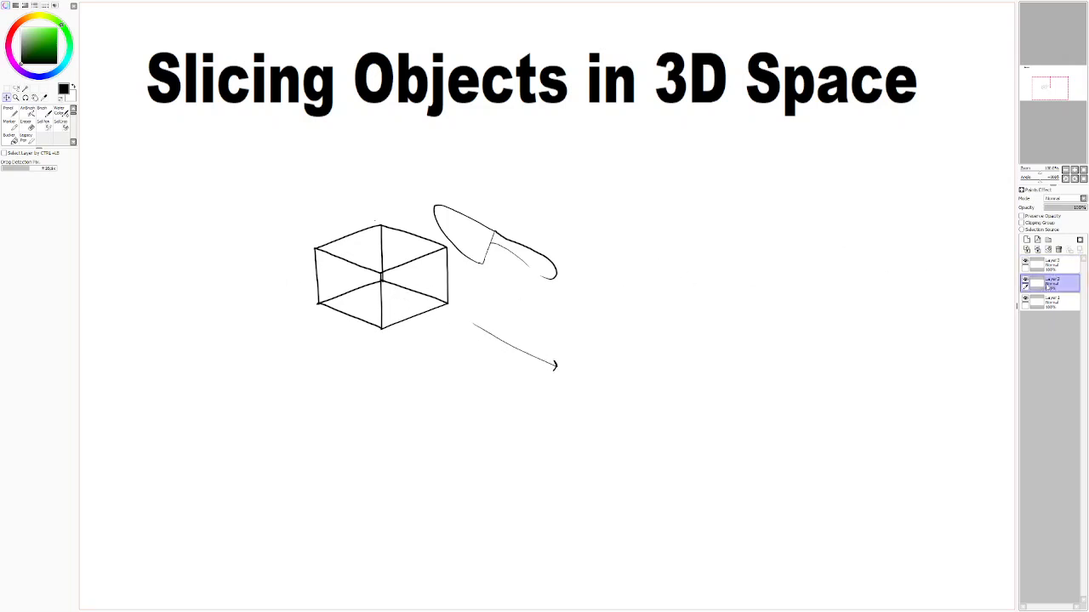
click(1025, 300)
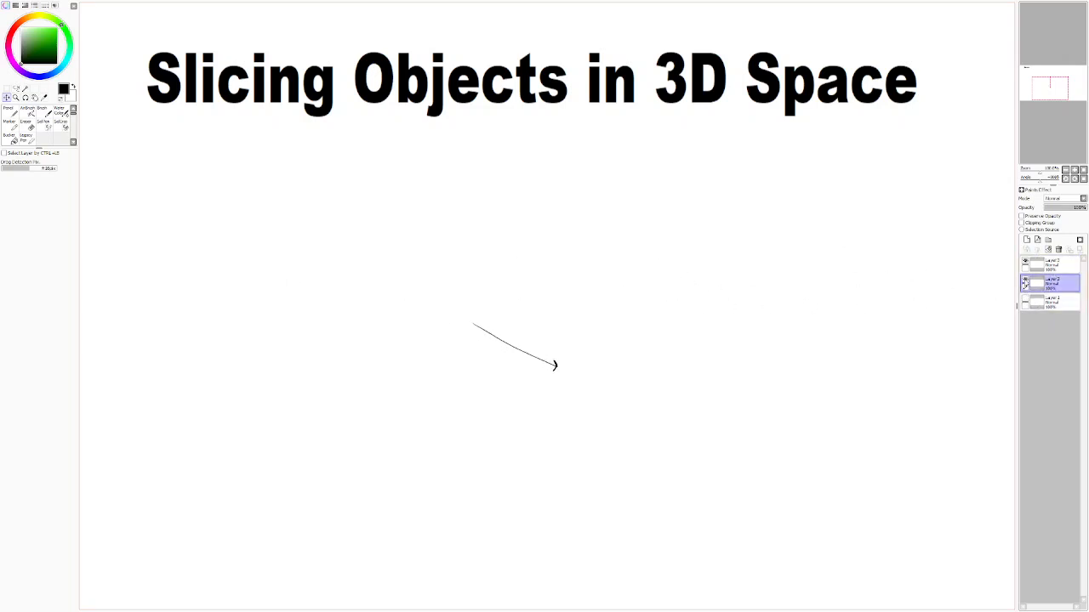
click(1025, 299)
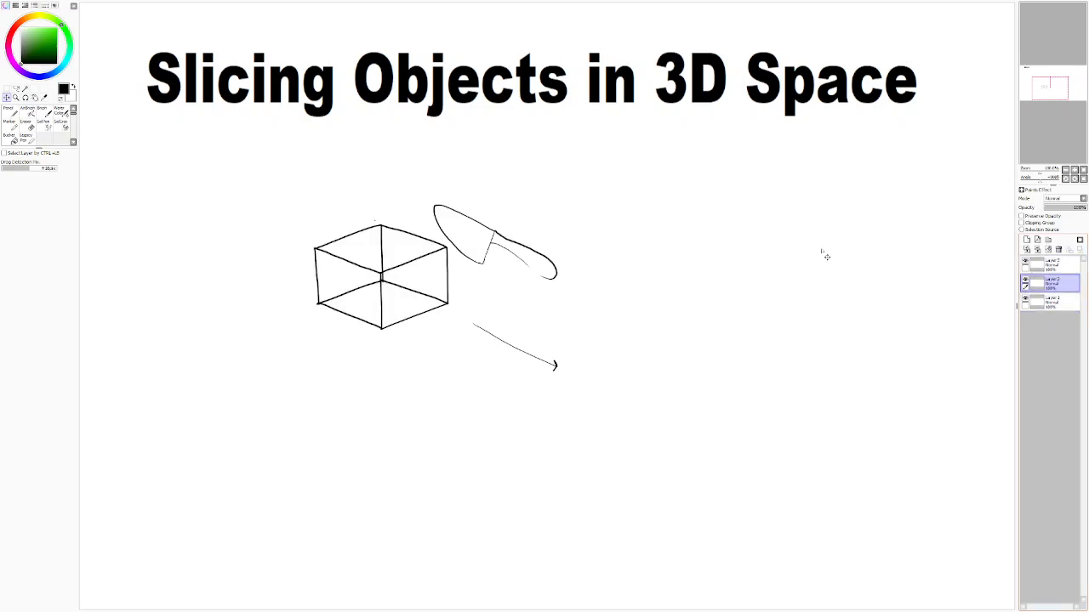
Step: Lasso the cube again and try pasting another copy of it onto a new layer
drag(533, 320, 749, 418)
mouse_move(758, 350)
mouse_down()
mouse_move(910, 337)
mouse_move(900, 350)
mouse_up()
mouse_move(615, 335)
mouse_down()
mouse_move(564, 457)
mouse_move(683, 521)
mouse_move(658, 501)
mouse_move(594, 539)
mouse_move(416, 384)
mouse_move(396, 331)
mouse_up()
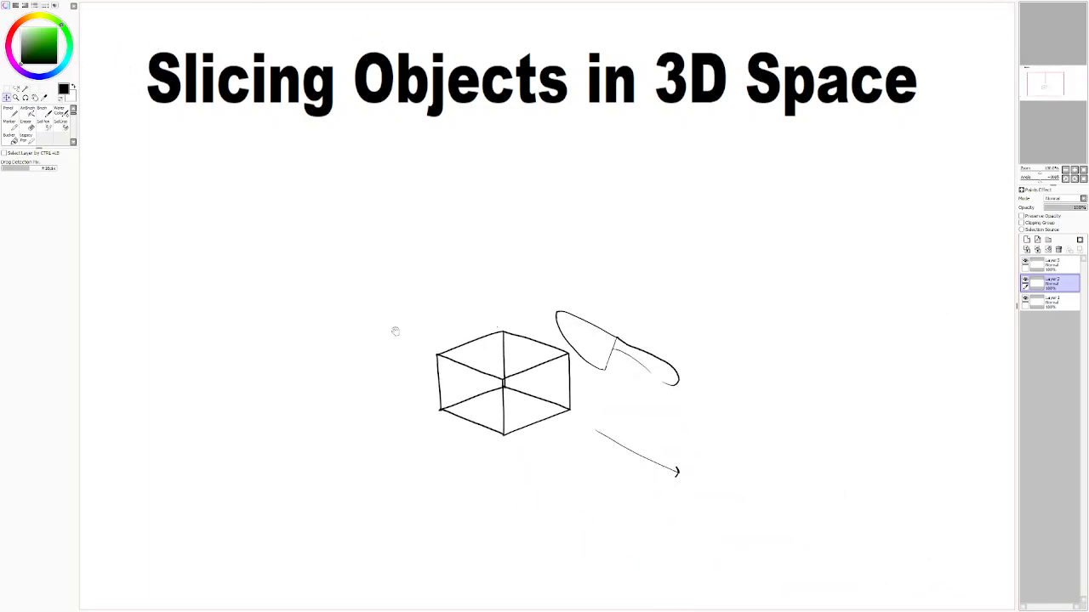
drag(693, 428, 664, 358)
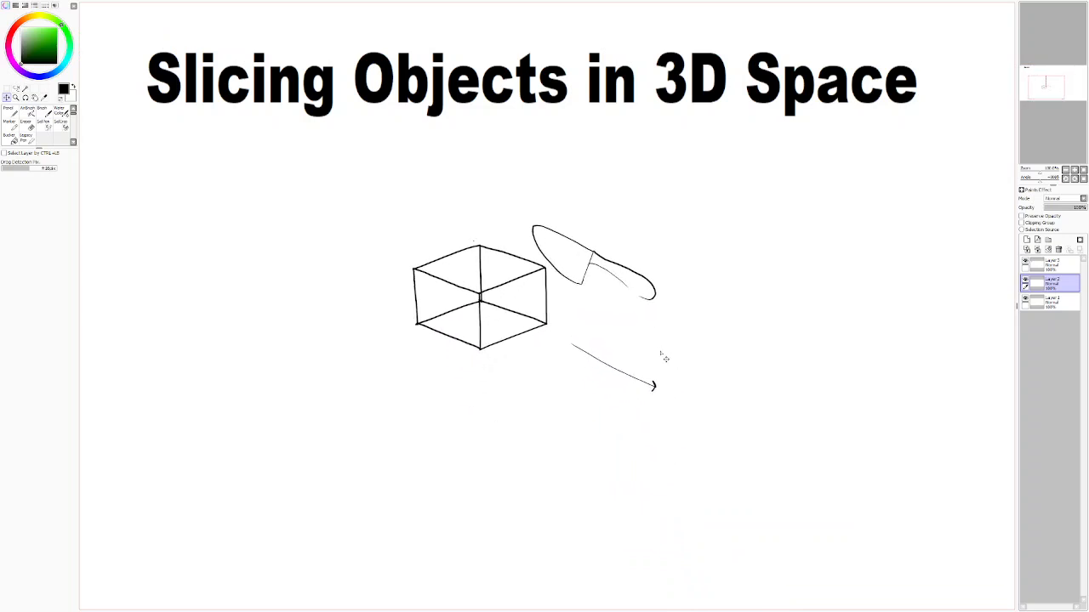
click(15, 88)
mouse_move(410, 264)
mouse_down()
mouse_move(405, 315)
mouse_move(428, 346)
mouse_move(501, 354)
mouse_move(541, 340)
mouse_move(558, 318)
mouse_move(549, 268)
mouse_move(503, 244)
mouse_move(425, 256)
mouse_move(406, 286)
mouse_up()
key(ctrl+c)
key(ctrl+d)
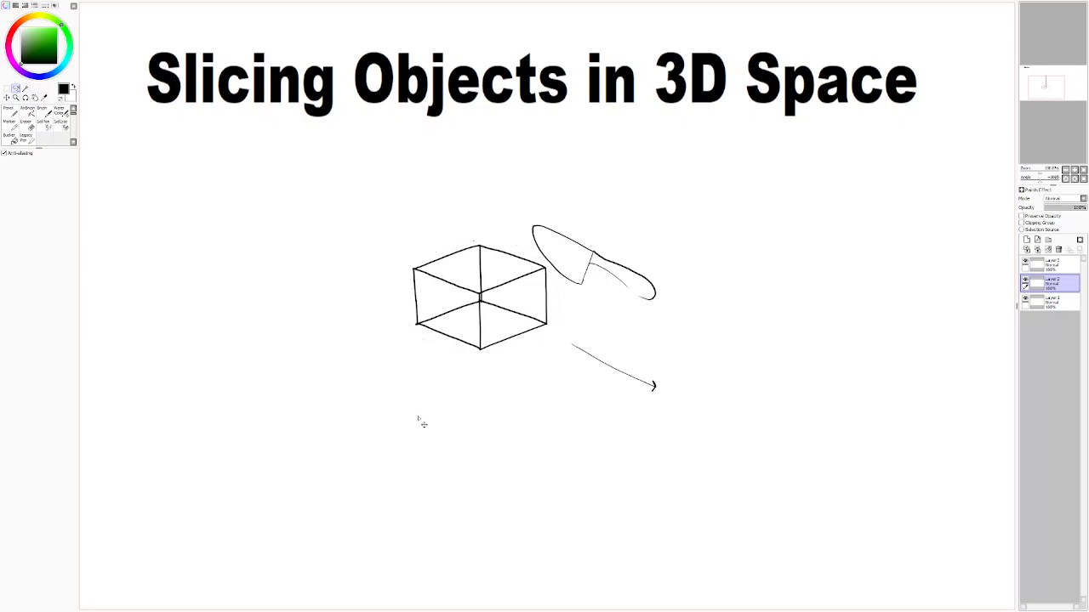
key(ctrl+v)
key(ctrl)
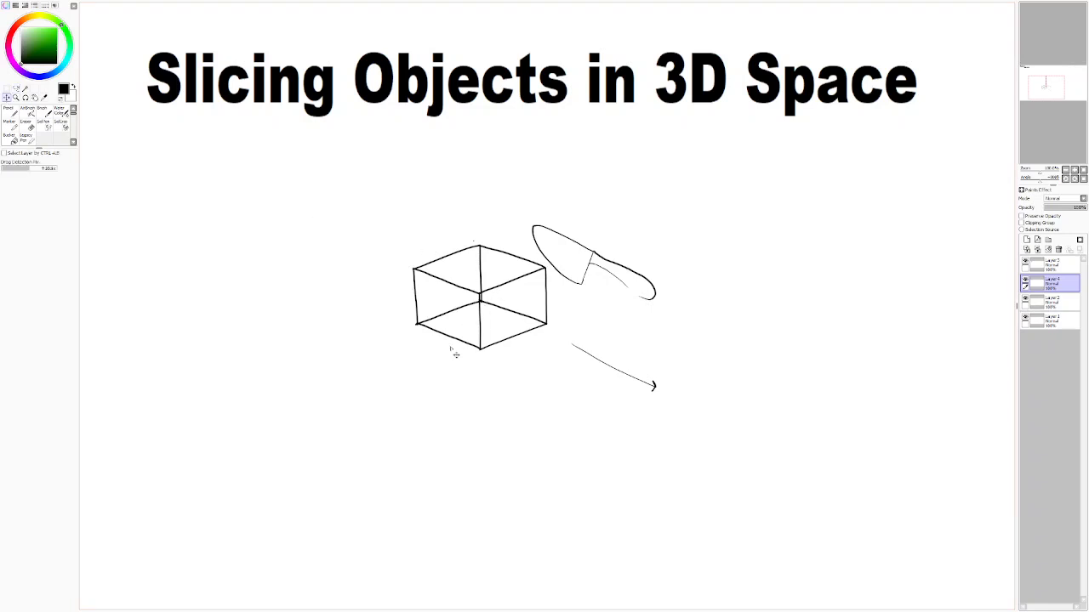
Step: Check the two pasted layers by toggling their visibility, and remove both from the layer stack
drag(559, 224, 803, 488)
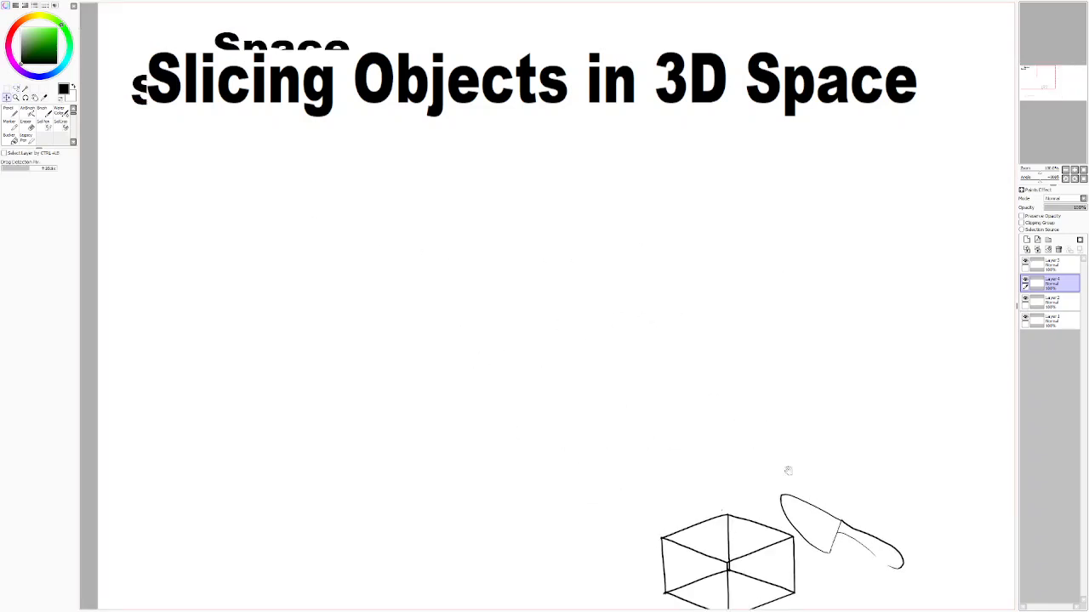
click(1026, 280)
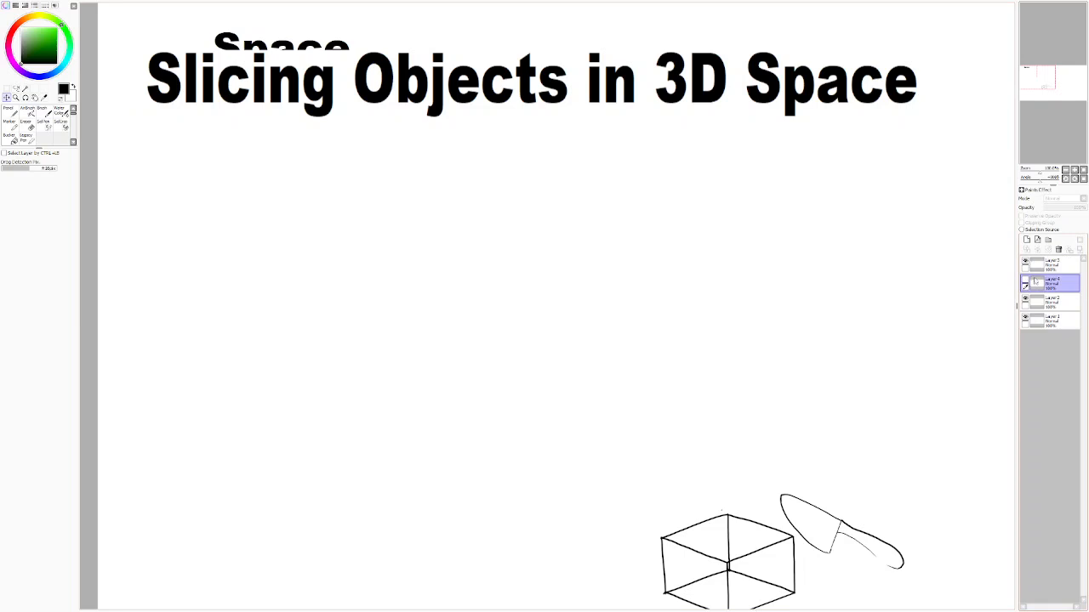
drag(883, 307, 874, 355)
click(1025, 281)
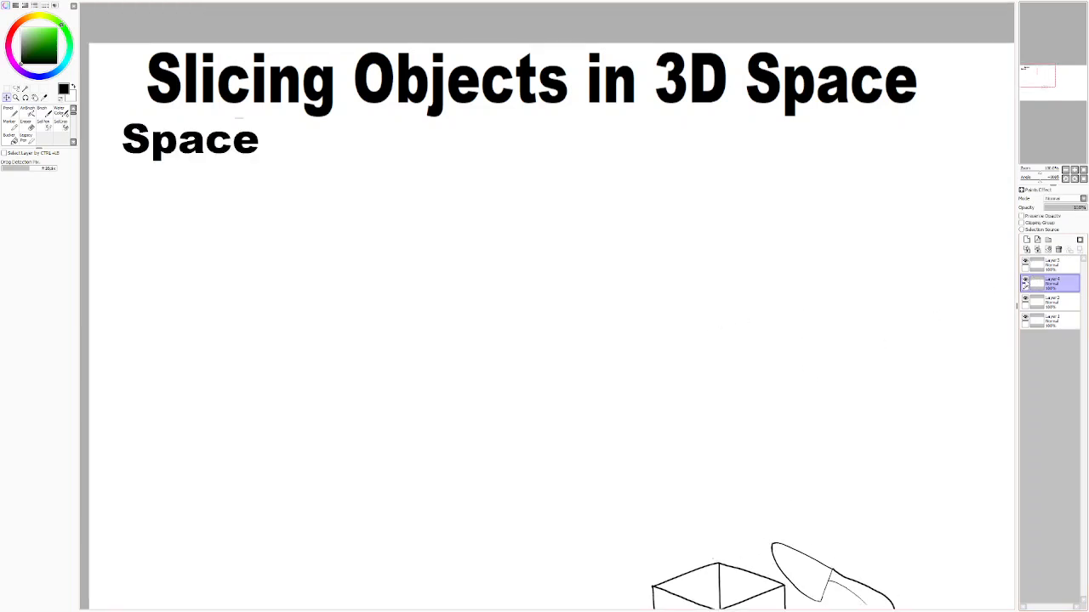
click(1026, 264)
click(1026, 263)
drag(827, 321, 804, 357)
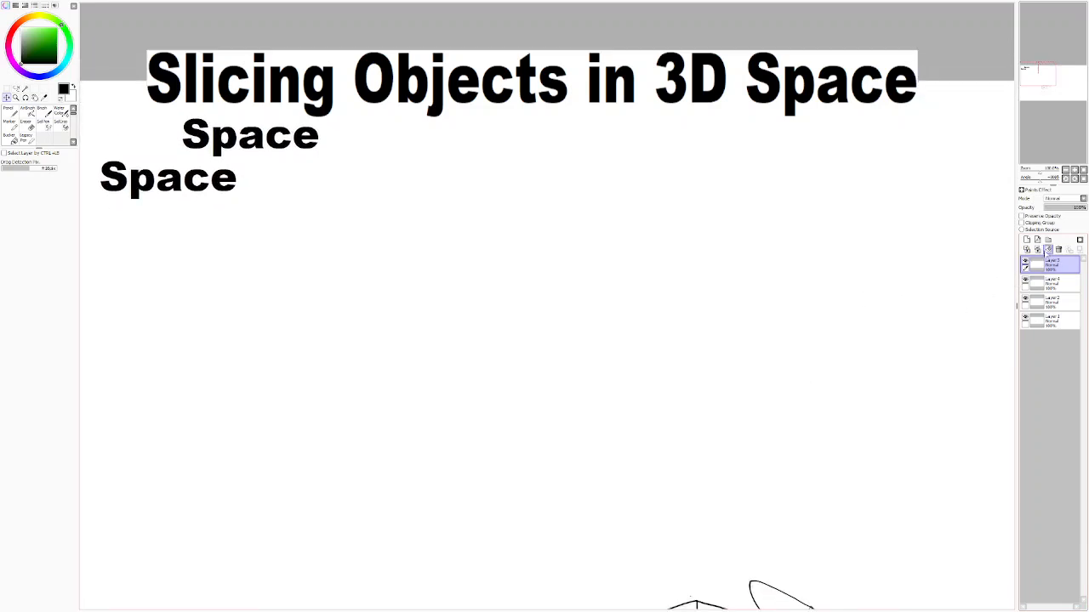
click(1048, 250)
click(1048, 250)
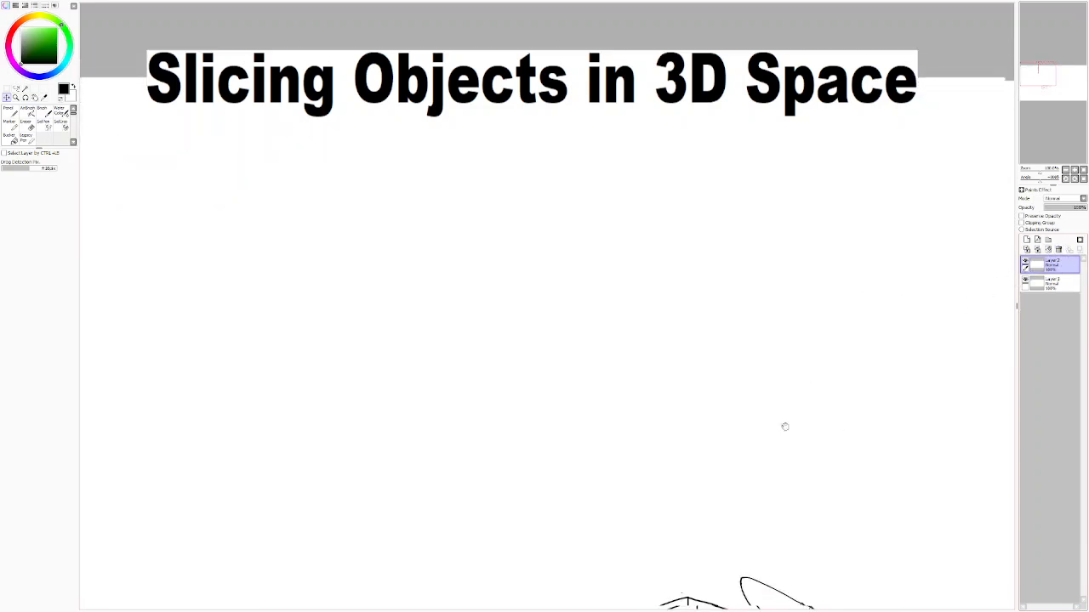
Step: Try to duplicate the cube using a rectangular selection pasted onto a new layer, and delete the pasted layer
drag(794, 434, 635, 275)
mouse_move(755, 452)
mouse_down()
mouse_move(668, 354)
mouse_move(624, 277)
mouse_move(637, 271)
mouse_up()
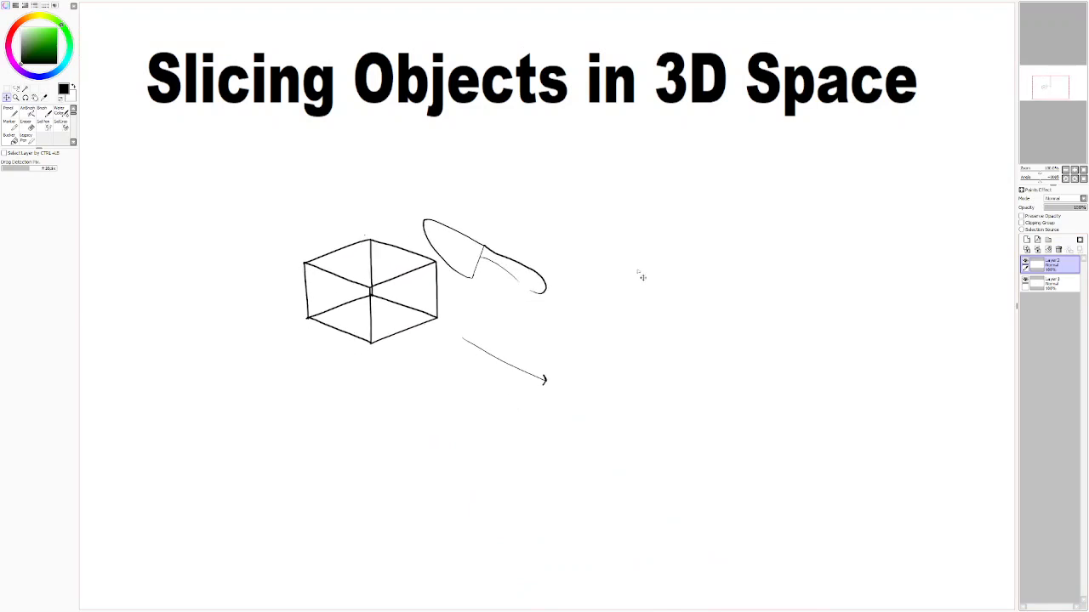
click(7, 88)
drag(281, 235, 428, 338)
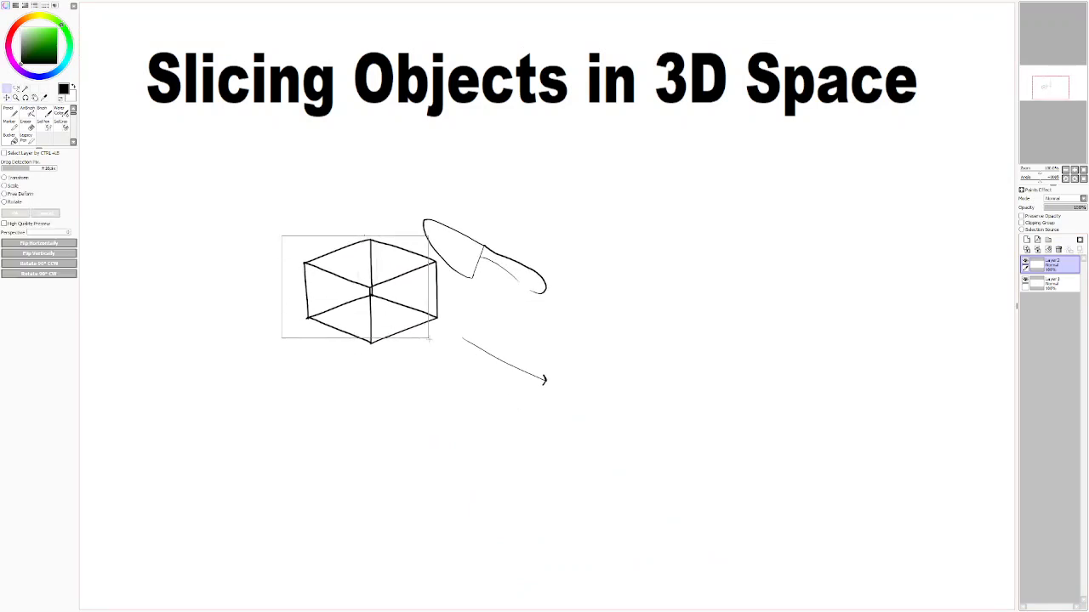
drag(275, 360, 444, 237)
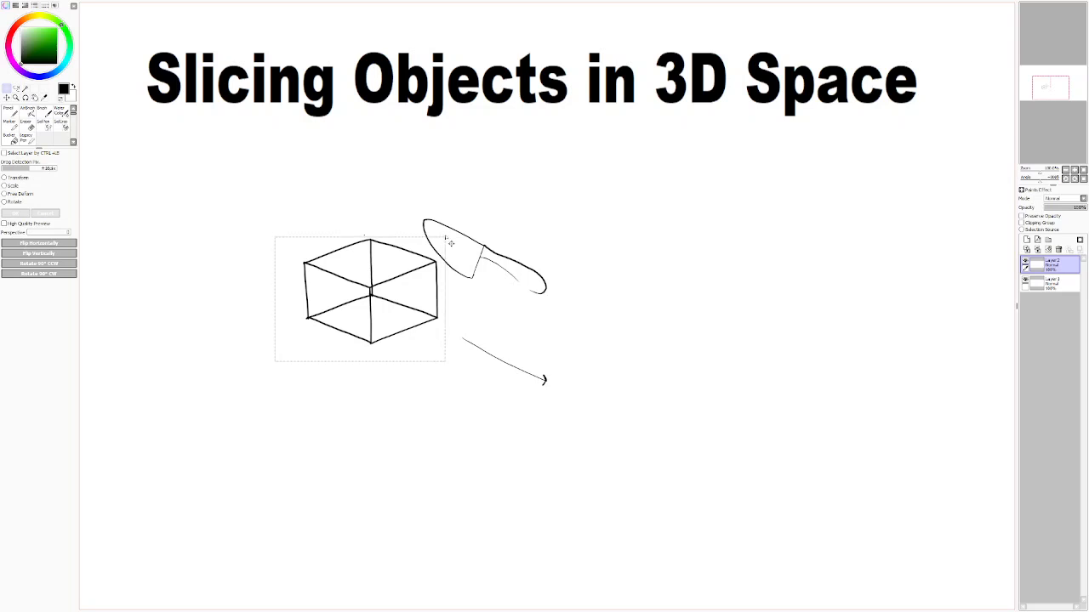
key(ctrl+c)
key(ctrl+v)
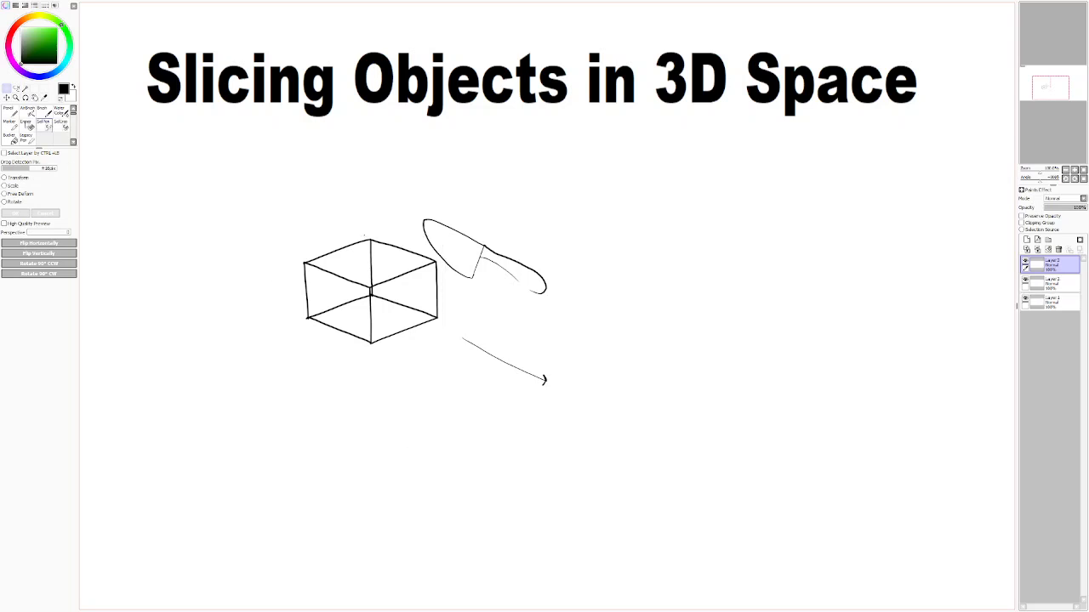
key(n)
click(7, 98)
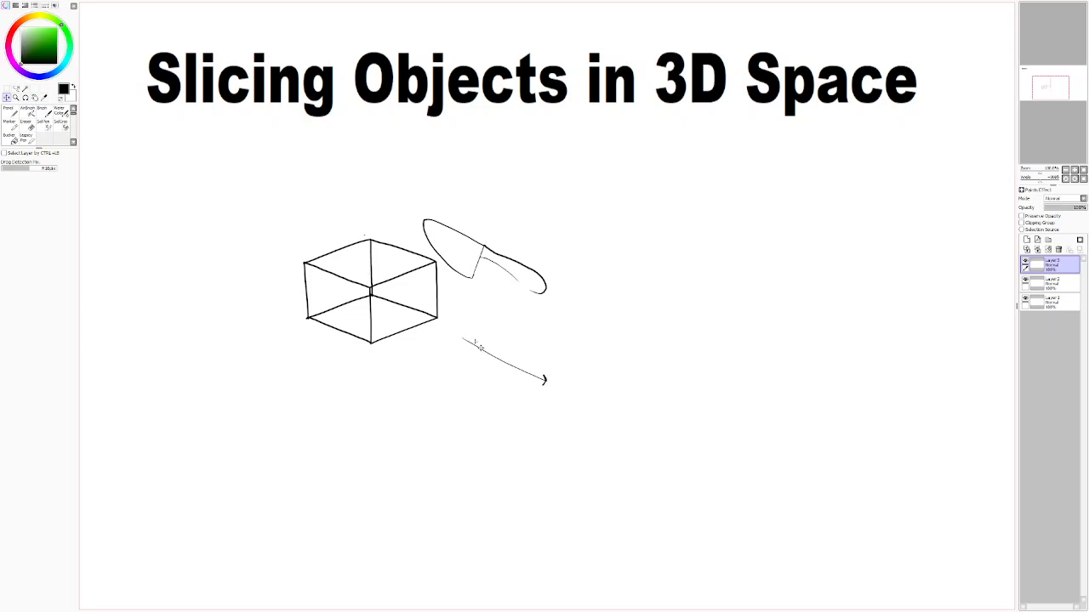
mouse_move(354, 178)
mouse_down()
mouse_move(567, 383)
mouse_move(729, 491)
mouse_move(507, 350)
mouse_up()
mouse_move(458, 284)
mouse_down()
mouse_move(383, 183)
mouse_move(316, 146)
mouse_up()
key(n)
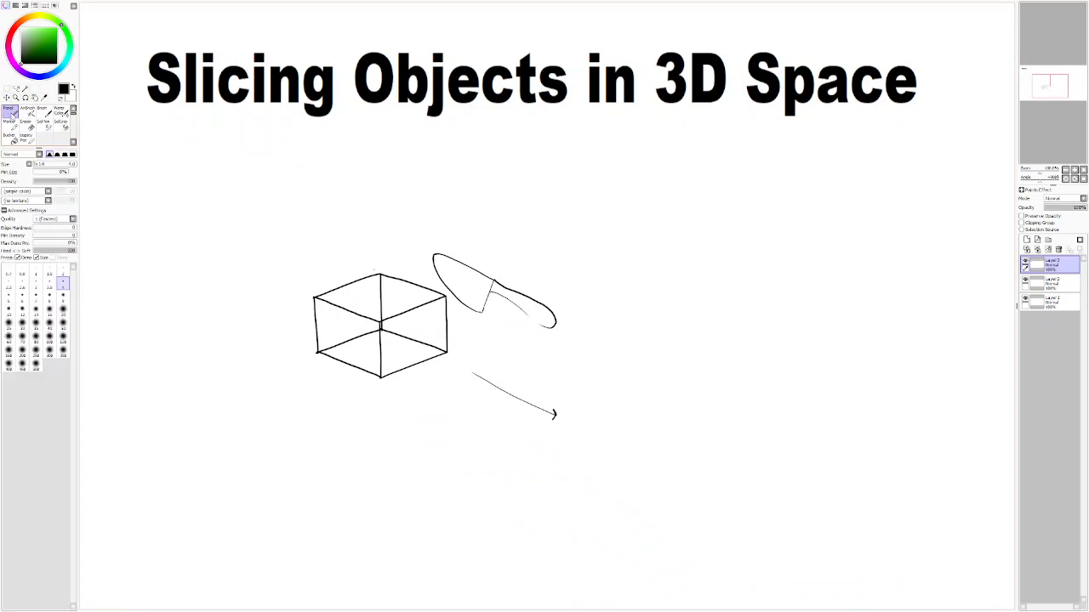
click(1059, 250)
Step: Mark corner dots for a second cube to the right of the arrow and draw its front vertical edge
mouse_move(559, 505)
mouse_down()
mouse_move(473, 510)
mouse_move(438, 493)
mouse_up()
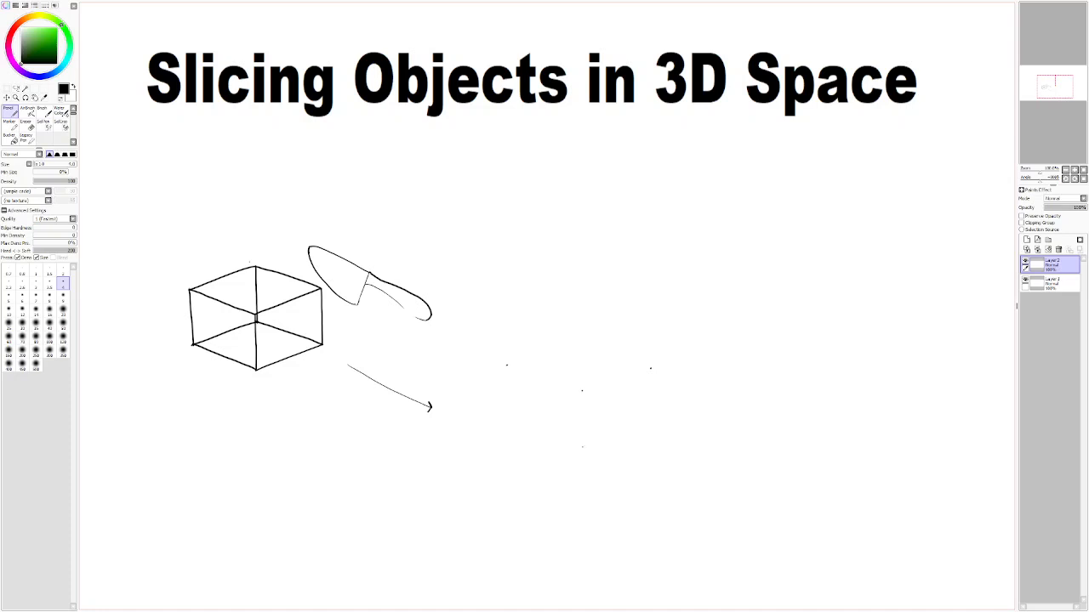
drag(581, 392, 582, 437)
key(ctrl+z)
key(ctrl+z)
drag(581, 391, 583, 427)
key(ctrl+z)
drag(582, 398, 583, 446)
Step: Draw the second cube's two upper front edges from the top of the front vertical, plus its right vertical edge
key(ctrl+z)
key(ctrl+z)
mouse_move(641, 373)
mouse_down()
mouse_move(582, 389)
mouse_move(525, 372)
mouse_up()
key(ctrl+z)
key(ctrl+z)
drag(646, 378, 646, 417)
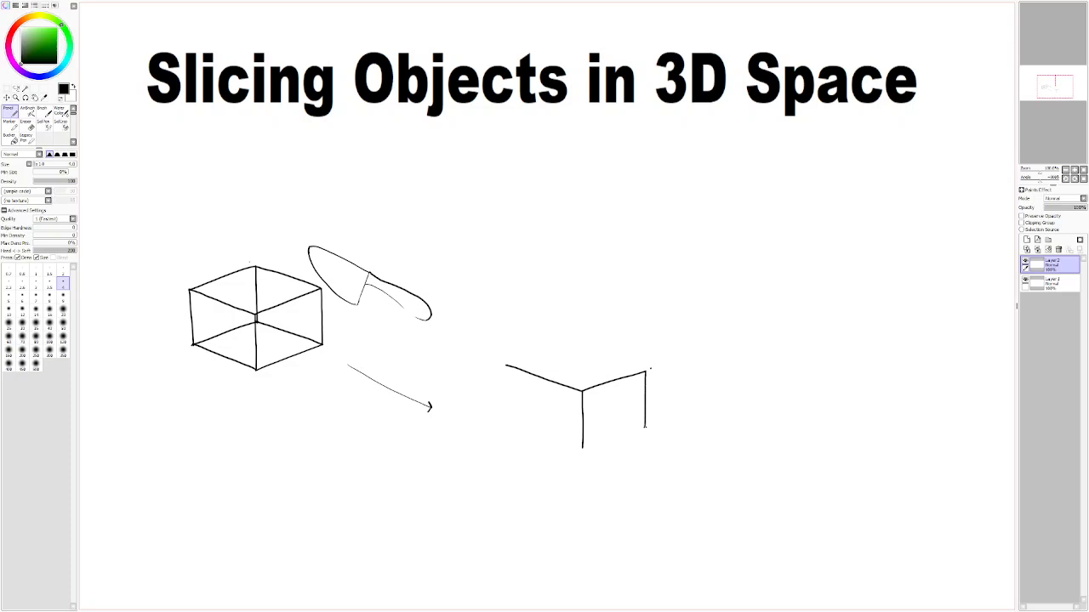
key(ctrl+z)
drag(645, 379, 645, 427)
Step: Try to outline the second cube's left face and the back edges of its top face
drag(578, 447, 537, 437)
drag(631, 366, 609, 356)
key(ctrl+z)
drag(645, 371, 588, 348)
mouse_move(507, 366)
mouse_down()
mouse_move(580, 345)
mouse_move(506, 364)
mouse_move(510, 422)
mouse_up()
key(ctrl+z)
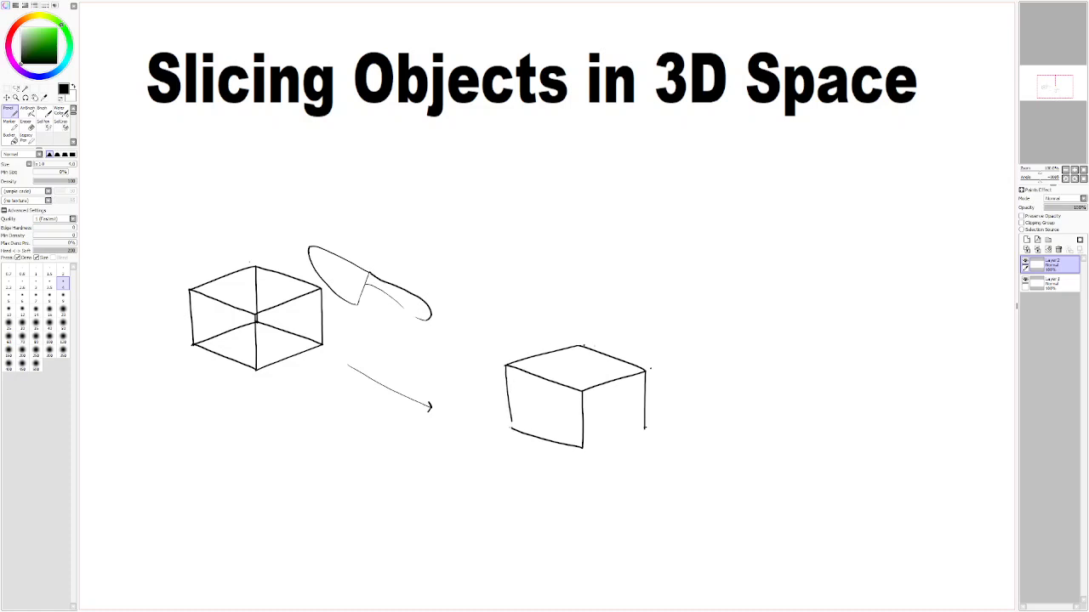
key(ctrl+z)
drag(506, 366, 510, 421)
key(ctrl+z)
key(ctrl+z)
Step: Try to draw the lower edge of the second cube's right face, and undo back to its first four edges
drag(586, 448, 645, 428)
key(ctrl+z)
drag(584, 447, 645, 428)
key(ctrl+z)
drag(584, 447, 645, 428)
key(ctrl+z)
key(ctrl+z)
key(ctrl+z)
key(ctrl+z)
Step: Undo the right face's vertical and upper edges, and redraw the upper edges out to the marked corner dots
key(ctrl+z)
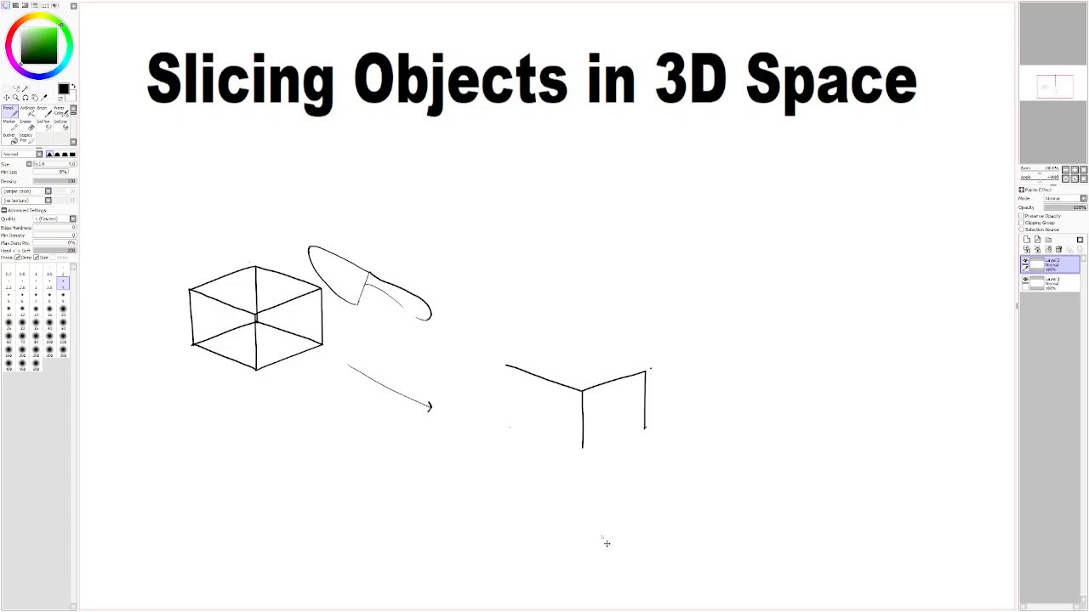
key(ctrl+z)
key(ctrl+z)
key(ctrl+z)
mouse_move(583, 391)
mouse_down()
mouse_move(640, 372)
mouse_move(583, 392)
mouse_up()
key(ctrl+z)
key(ctrl+z)
mouse_move(650, 369)
mouse_down()
mouse_move(582, 390)
mouse_move(507, 364)
mouse_up()
key(ctrl+z)
drag(583, 392, 506, 364)
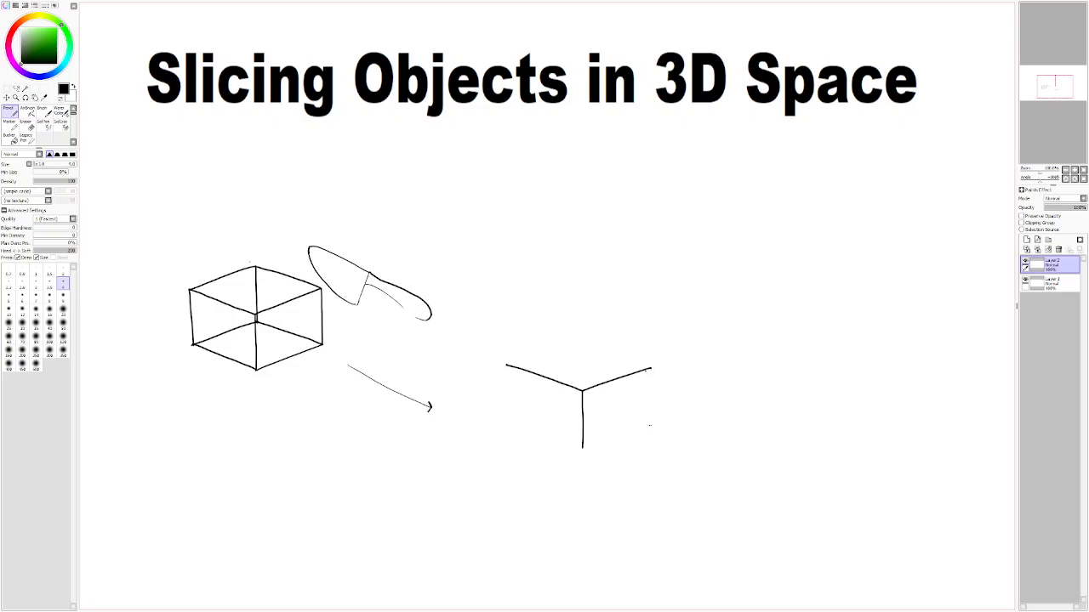
Step: Draw the second cube's left and right vertical edges, its right back top edge and the lower edge of its right face
drag(651, 379, 651, 404)
key(ctrl+z)
drag(651, 368, 651, 409)
drag(507, 366, 507, 413)
key(ctrl+z)
drag(507, 371, 510, 417)
drag(650, 368, 610, 356)
drag(583, 448, 649, 427)
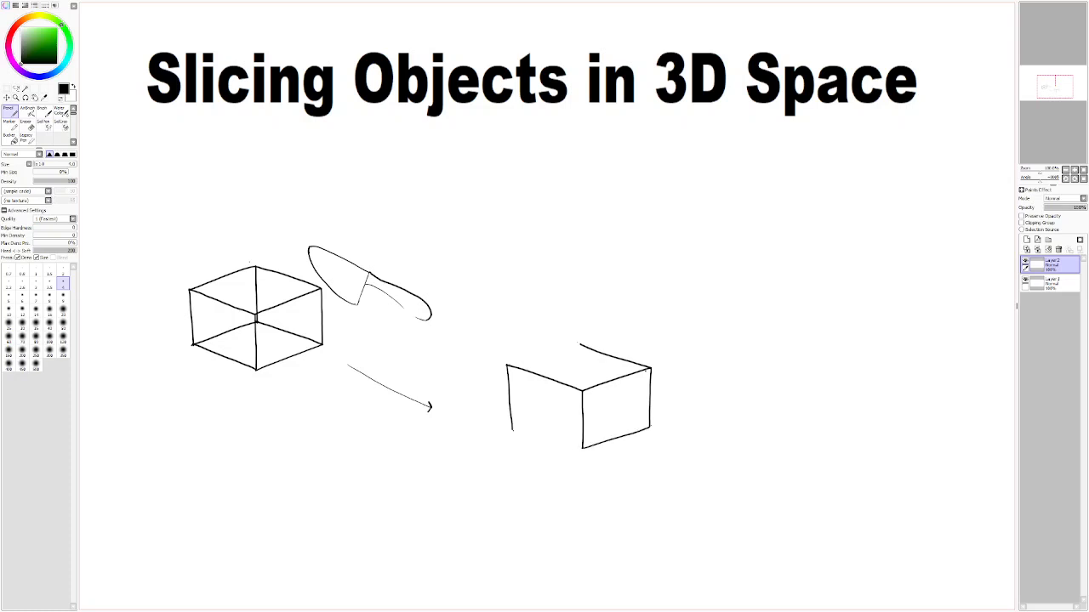
Step: Draw the lower edge of the second cube's left face and close its top face with the left back edge
drag(582, 448, 512, 431)
key(ctrl+z)
drag(582, 447, 512, 430)
drag(577, 344, 507, 366)
key(ctrl+z)
key(ctrl+z)
key(ctrl+z)
drag(581, 344, 507, 366)
Step: Redraw the second cube's two lower edges slightly lower so that they meet below the front vertical
drag(513, 432, 576, 447)
key(ctrl+z)
drag(514, 433, 575, 449)
mouse_move(585, 451)
mouse_down()
mouse_move(650, 428)
mouse_move(587, 451)
mouse_move(643, 432)
mouse_up()
key(ctrl+z)
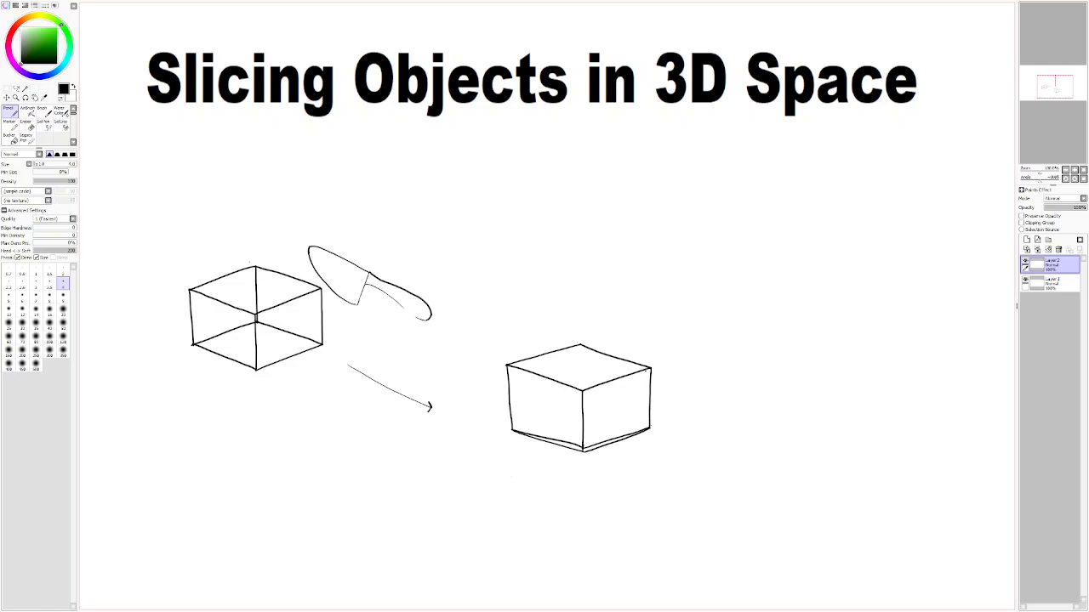
Step: Copy the first wireframe cube from Layer 1, paste it and place the copy below the original
click(7, 89)
click(15, 88)
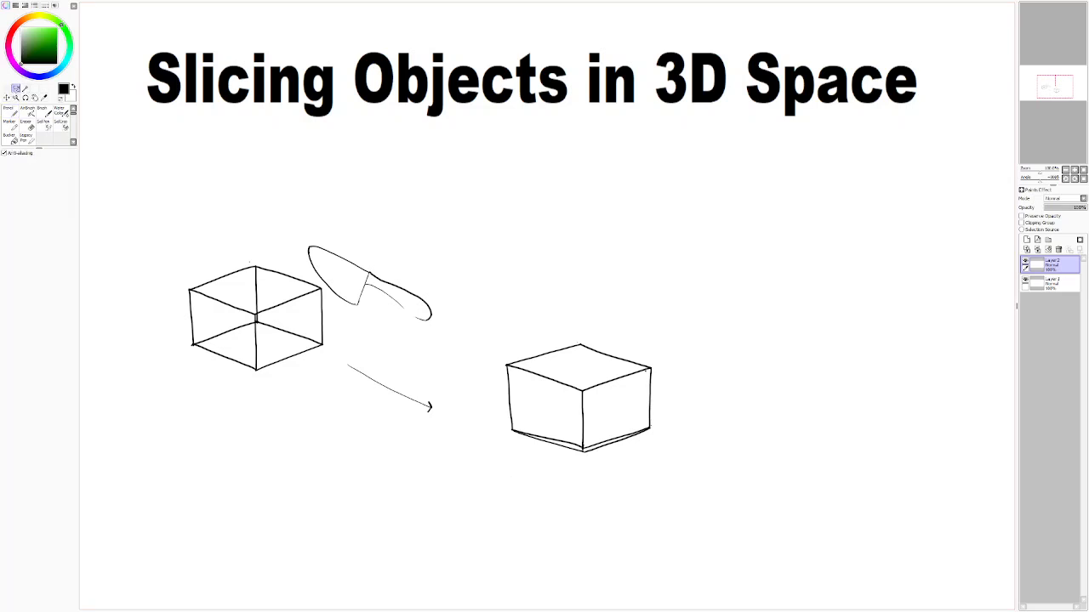
drag(184, 328, 217, 366)
click(1025, 280)
click(1025, 279)
click(1059, 288)
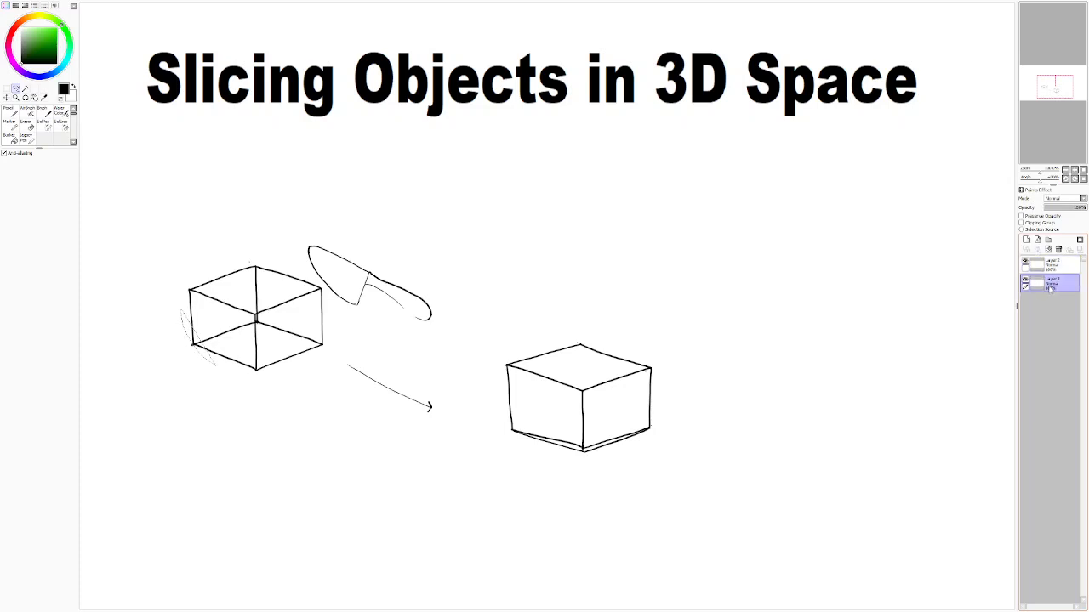
key(ctrl+d)
mouse_move(182, 303)
mouse_down()
mouse_move(230, 379)
mouse_move(298, 362)
mouse_move(332, 311)
mouse_move(318, 284)
mouse_move(271, 264)
mouse_move(240, 266)
mouse_move(181, 315)
mouse_move(182, 303)
mouse_up()
key(ctrl+c)
key(ctrl+v)
click(7, 98)
mouse_move(261, 336)
mouse_down()
mouse_move(285, 478)
mouse_move(283, 469)
mouse_up()
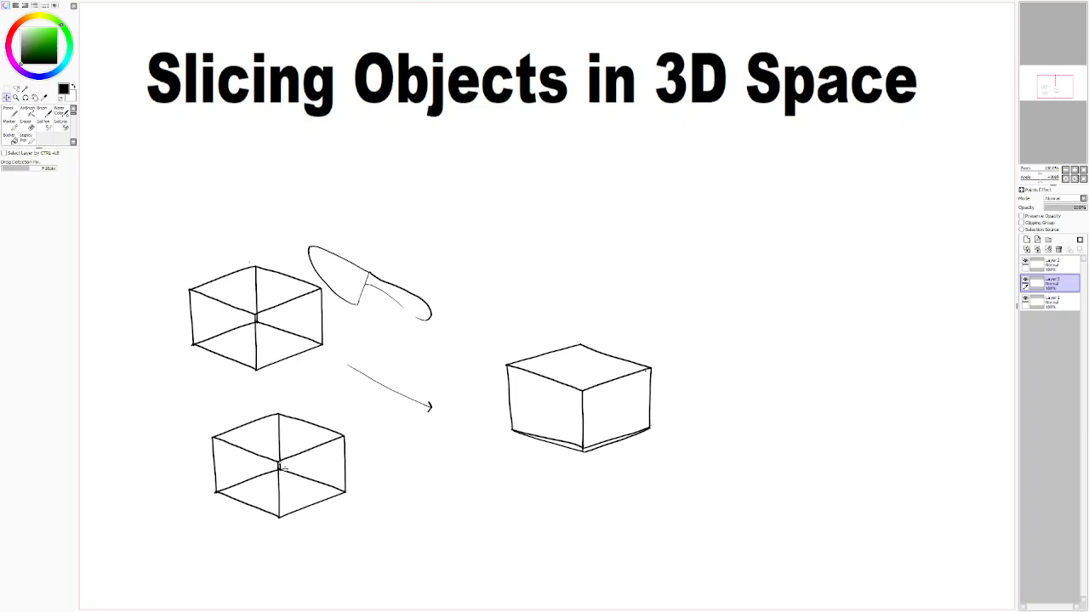
Step: Clear the hand-drawn cube from Layer 2 and merge the layers down into Layer 1
mouse_move(547, 506)
mouse_down()
mouse_move(734, 469)
mouse_move(723, 466)
mouse_up()
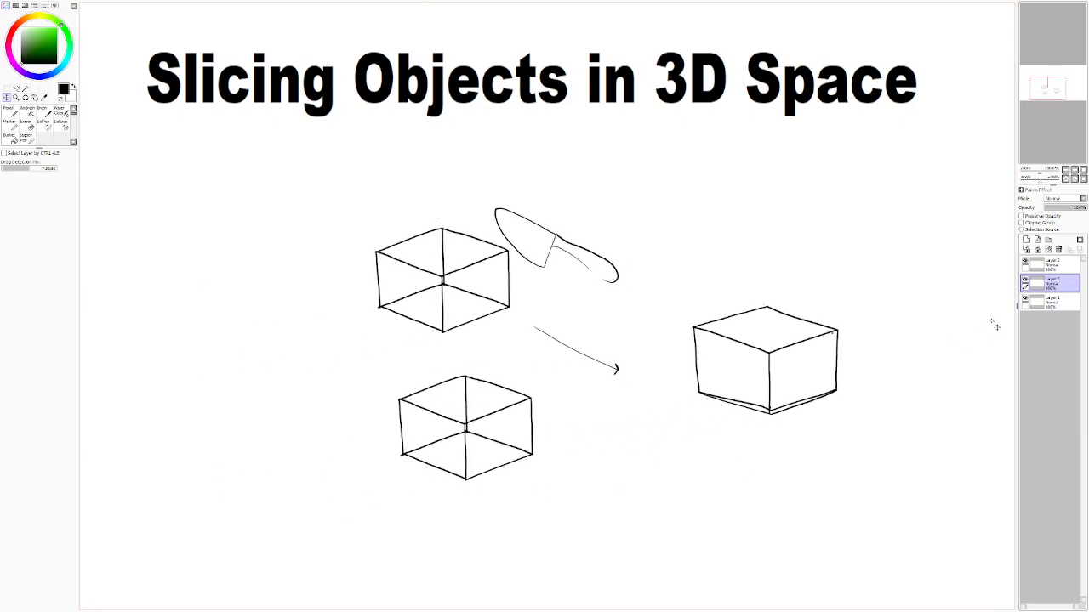
key(m)
drag(678, 285, 887, 438)
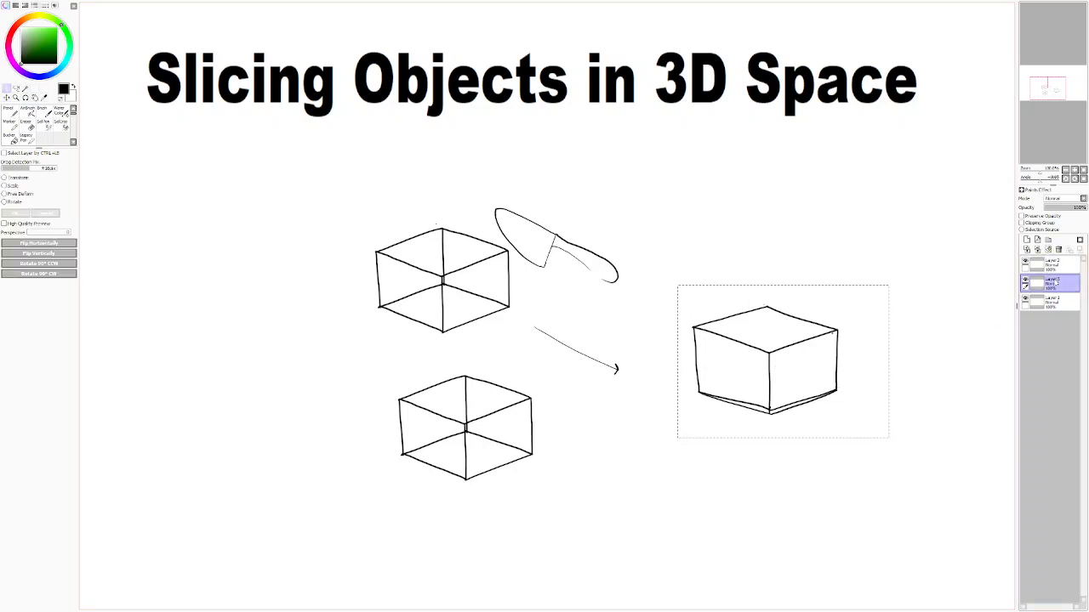
click(1051, 264)
click(1047, 252)
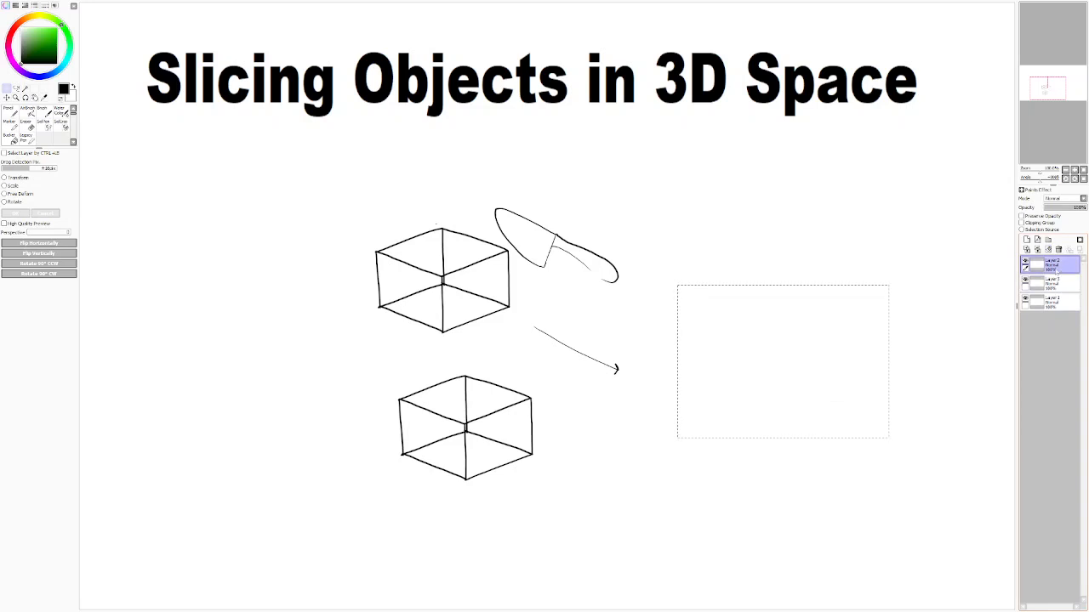
click(1039, 252)
click(1039, 252)
Step: Select the copied wireframe cube and move it just past the tip of the arrow
click(638, 462)
drag(381, 379, 557, 467)
drag(379, 503, 555, 370)
drag(498, 450, 774, 387)
drag(653, 502, 406, 543)
click(525, 427)
drag(414, 351, 604, 453)
click(593, 482)
Step: Draw a slanted cut across the upper right corner of both cubes, and move the second cube's cut-off corner away from it
click(14, 113)
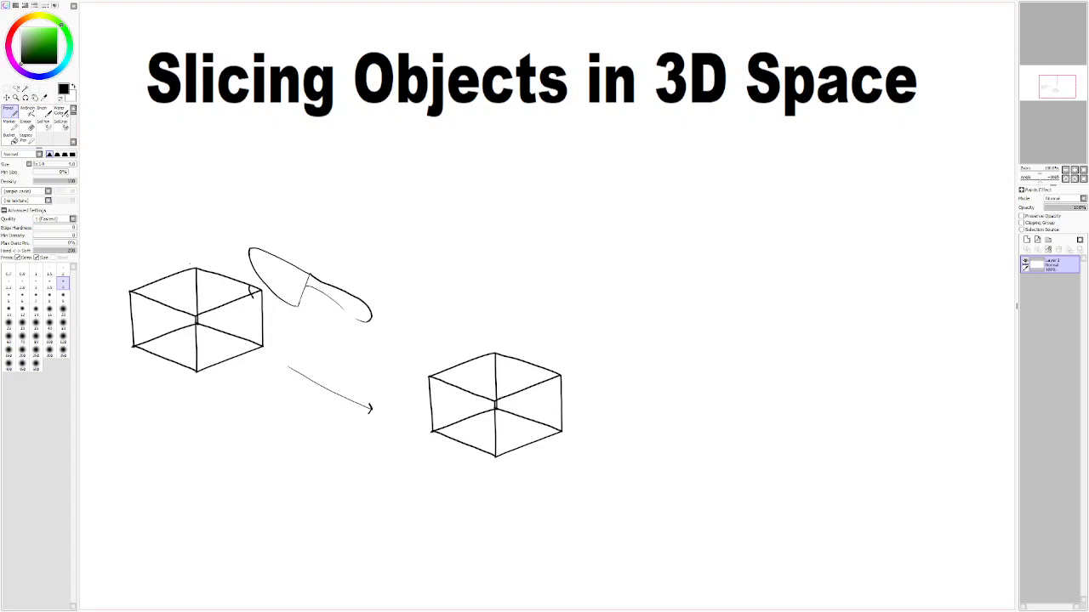
key(ctrl+z)
click(15, 89)
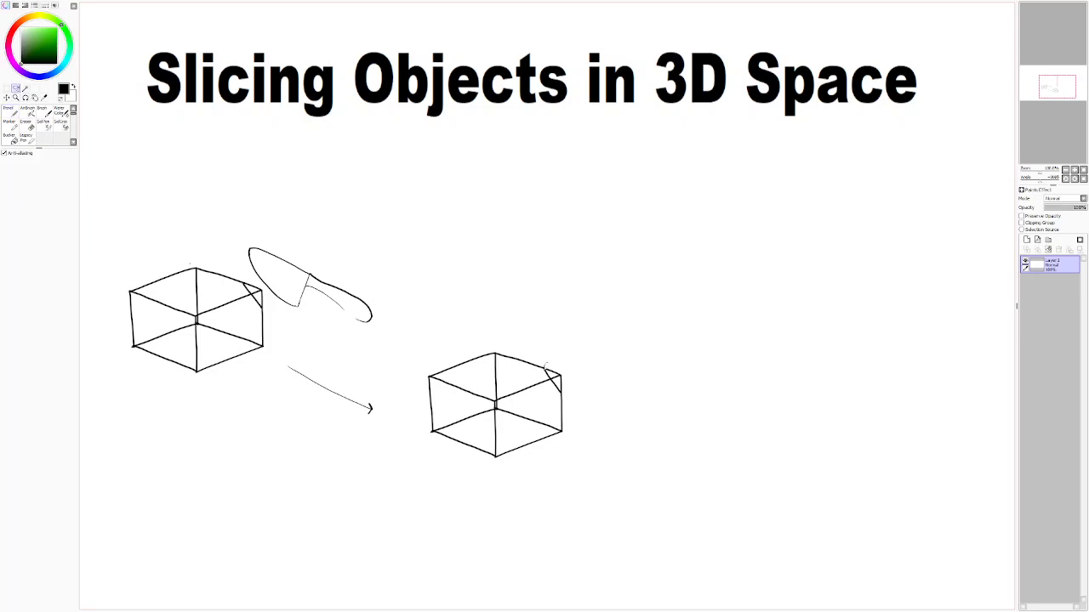
mouse_move(554, 384)
mouse_down()
mouse_move(547, 369)
mouse_move(559, 390)
mouse_move(569, 384)
mouse_move(551, 364)
mouse_move(575, 388)
mouse_move(629, 364)
mouse_up()
click(7, 98)
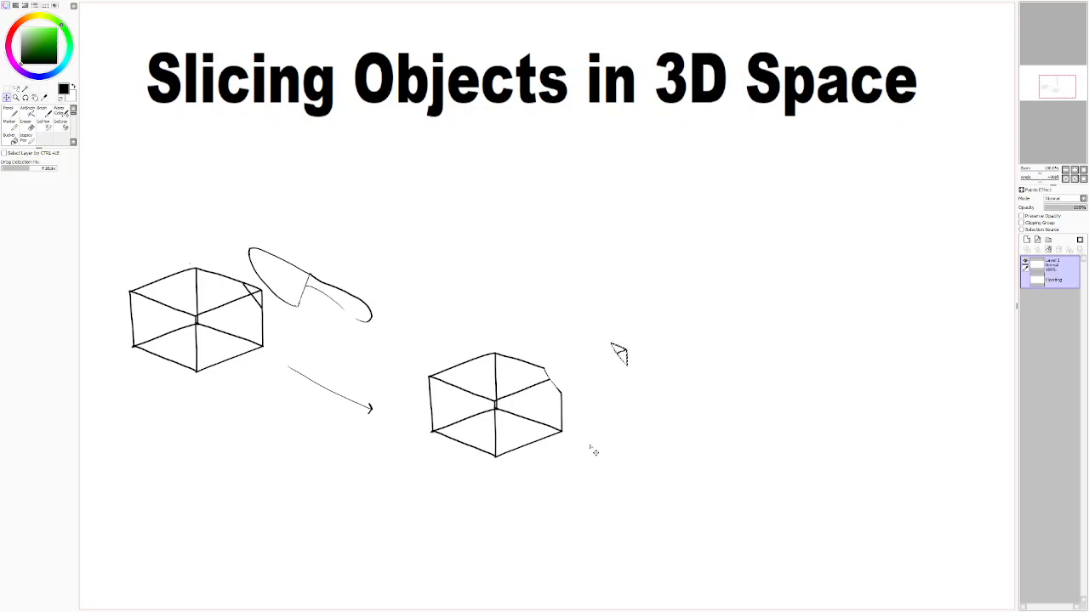
key(ctrl+t)
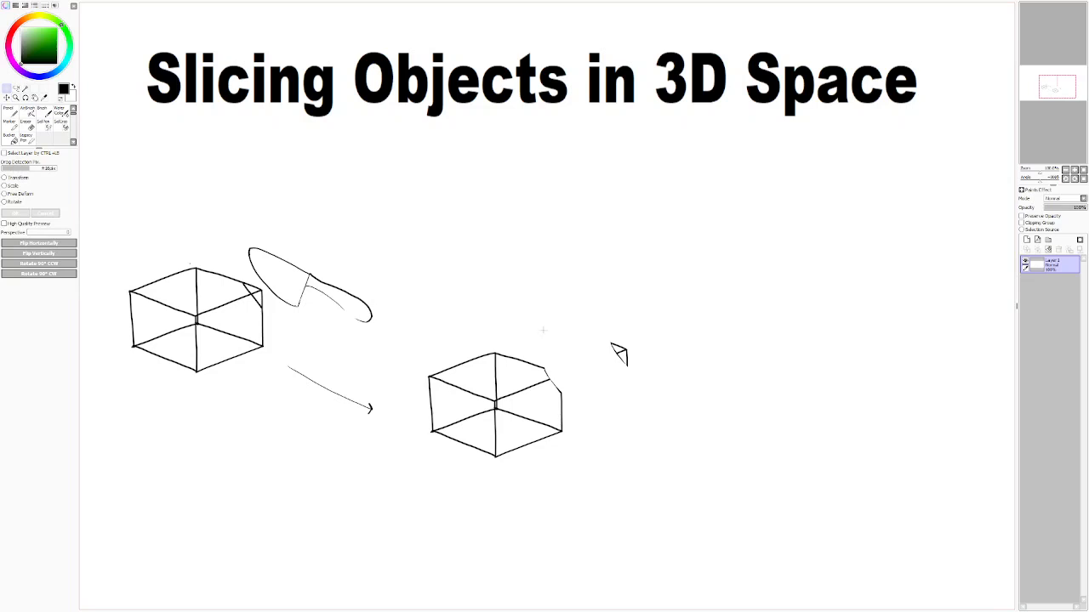
drag(598, 330, 586, 375)
key(ctrl+d)
Step: Draw two flat ellipses, one above the other, over the cut cube as the ends of a cylinder
click(10, 112)
mouse_move(588, 501)
mouse_down()
mouse_move(557, 503)
mouse_move(603, 535)
mouse_move(606, 577)
mouse_up()
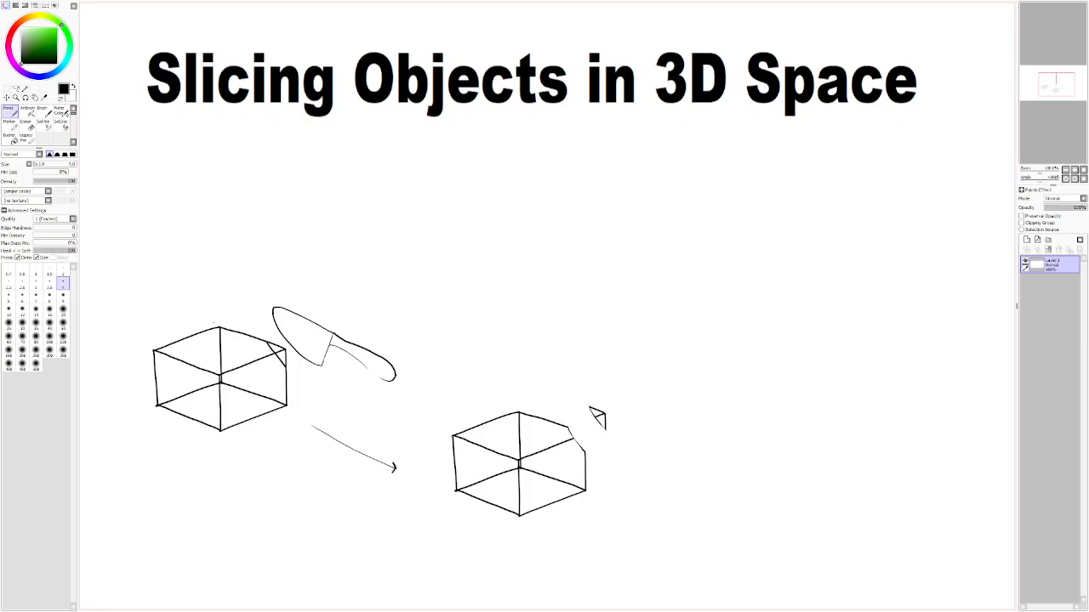
mouse_move(484, 236)
mouse_down()
mouse_move(618, 239)
mouse_move(484, 241)
mouse_move(526, 212)
mouse_move(480, 238)
mouse_move(594, 213)
mouse_move(521, 211)
mouse_up()
key(ctrl+z)
key(ctrl+z)
mouse_move(493, 334)
mouse_down()
mouse_move(586, 336)
mouse_move(570, 325)
mouse_up()
mouse_move(513, 292)
mouse_down()
mouse_move(585, 277)
mouse_move(502, 268)
mouse_move(510, 292)
mouse_move(582, 295)
mouse_up()
key(ctrl+z)
mouse_move(516, 273)
mouse_down()
mouse_move(587, 287)
mouse_move(510, 272)
mouse_up()
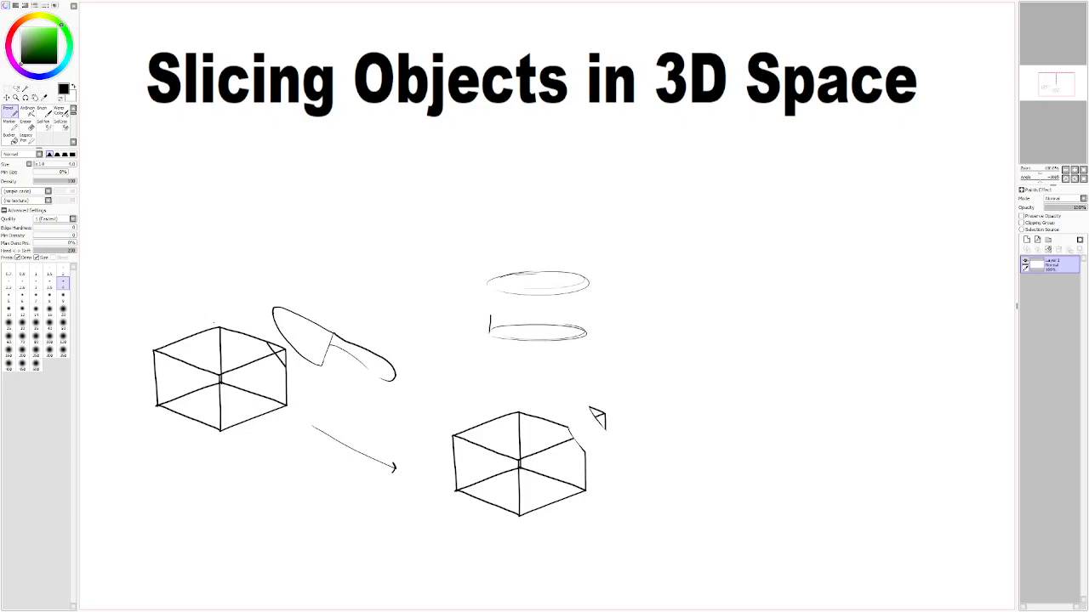
Step: Draw the cylinder's two vertical sides and add short candle strokes standing on its top ellipse
drag(586, 334, 587, 300)
key(ctrl+z)
key(ctrl+z)
mouse_move(507, 285)
mouse_down()
mouse_move(508, 249)
mouse_move(587, 259)
mouse_up()
click(15, 89)
mouse_move(267, 297)
mouse_down()
mouse_move(291, 354)
mouse_move(335, 385)
mouse_move(375, 391)
mouse_move(406, 374)
mouse_move(361, 319)
mouse_move(264, 299)
mouse_up()
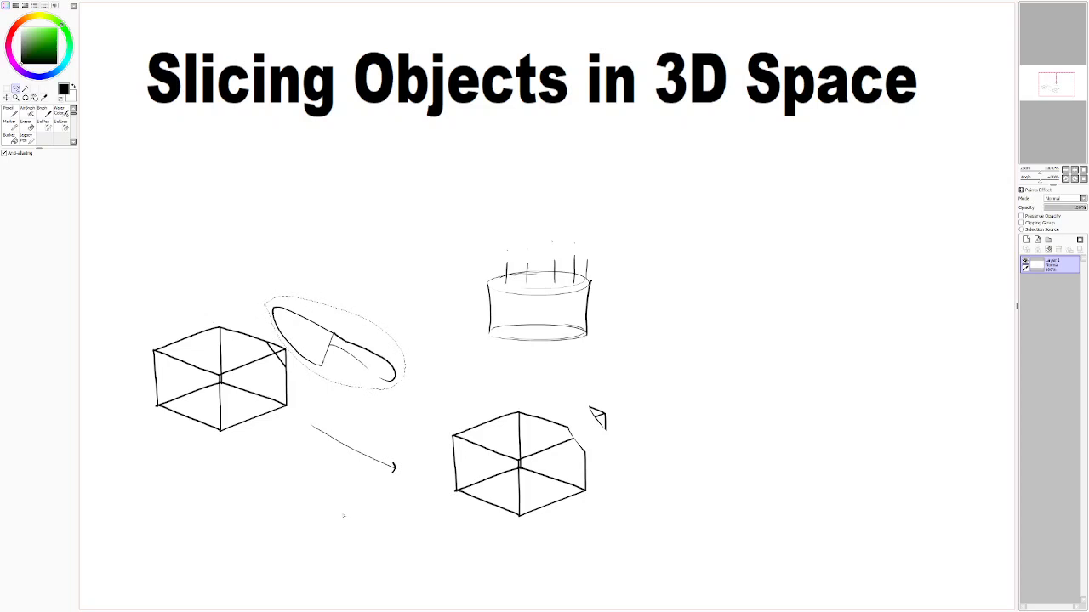
key(ctrl+d)
Step: Draw a large diagonal chef's knife with a curved blade and a handle to the right of the cylinder
key(n)
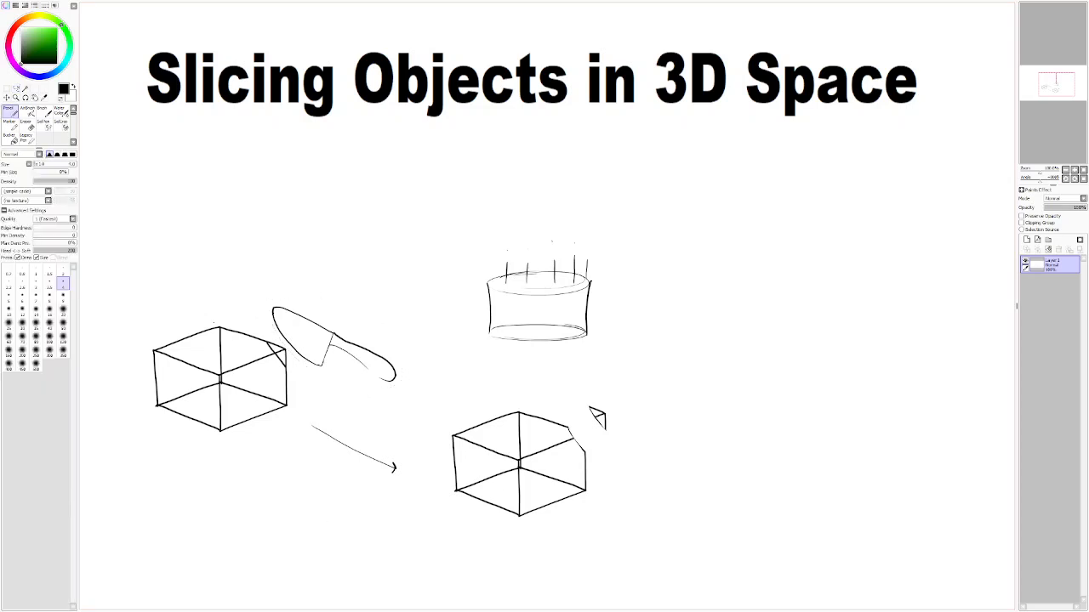
drag(649, 230, 745, 379)
key(ctrl+z)
drag(654, 249, 738, 357)
key(ctrl+z)
mouse_move(670, 243)
mouse_down()
mouse_move(730, 347)
mouse_move(757, 365)
mouse_move(792, 341)
mouse_move(822, 416)
mouse_move(823, 376)
mouse_move(677, 207)
mouse_move(669, 247)
mouse_up()
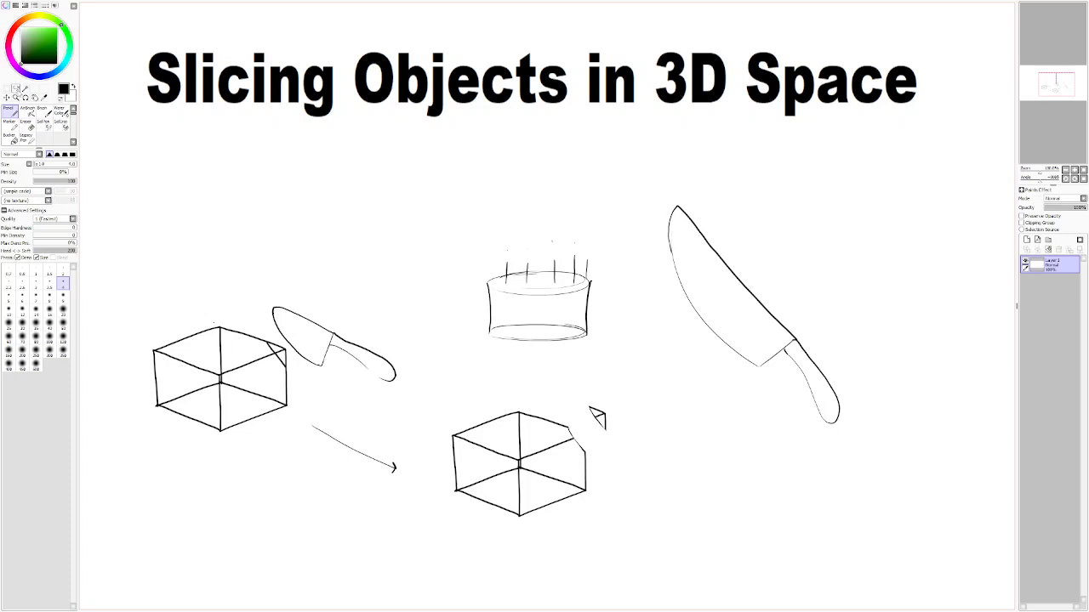
Step: Select the large knife, rotate it to nearly horizontal and place its blade tip over the cylinder
click(7, 97)
mouse_move(756, 335)
mouse_down()
mouse_move(742, 332)
mouse_move(767, 332)
mouse_up()
click(15, 87)
mouse_move(660, 198)
mouse_down()
mouse_move(651, 250)
mouse_move(749, 414)
mouse_move(854, 437)
mouse_move(834, 272)
mouse_move(672, 188)
mouse_move(631, 241)
mouse_up()
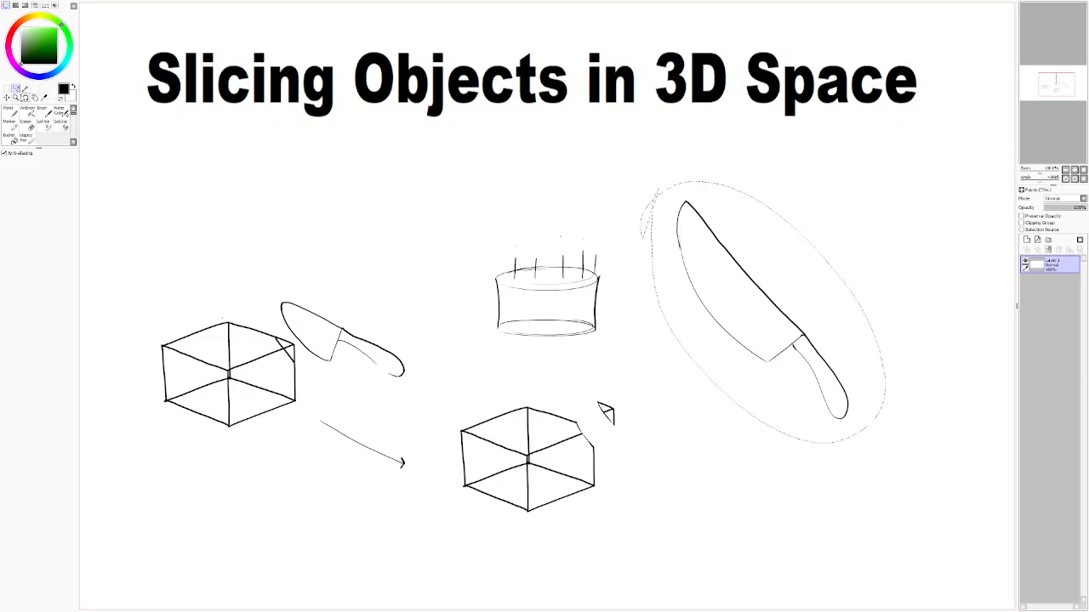
click(6, 97)
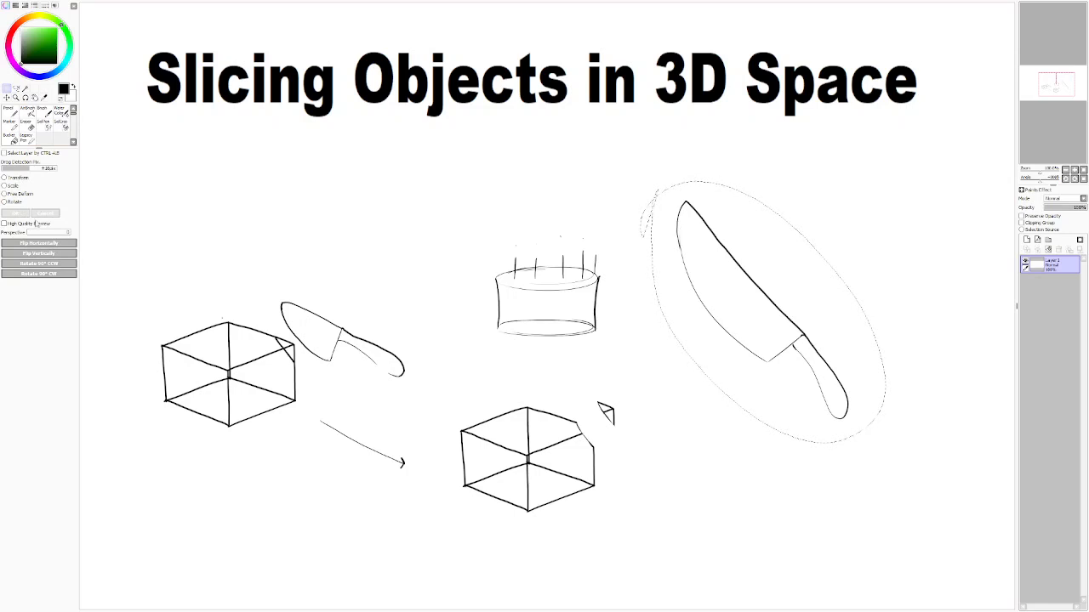
key(ctrl+t)
mouse_move(859, 416)
mouse_down()
mouse_move(877, 389)
mouse_move(886, 333)
mouse_move(819, 304)
mouse_move(808, 246)
mouse_move(817, 302)
mouse_up()
drag(693, 340, 667, 341)
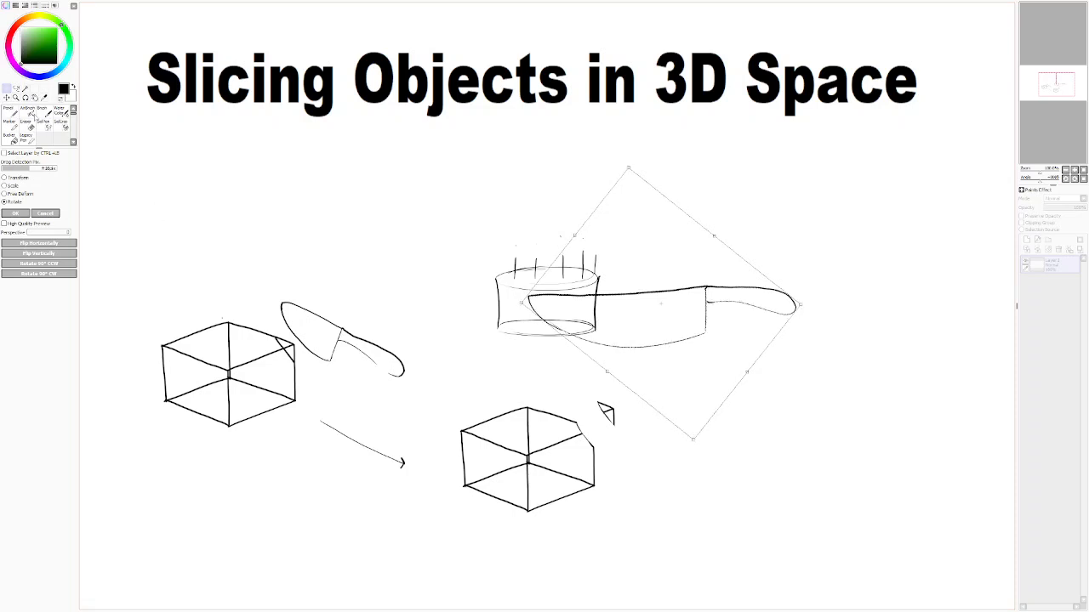
click(15, 213)
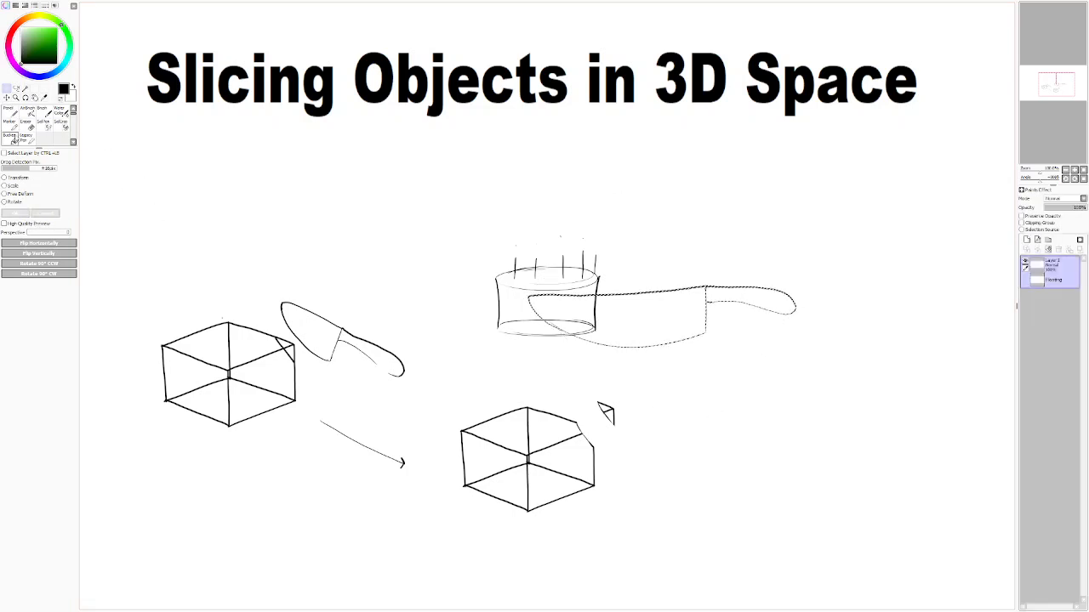
click(11, 112)
drag(642, 403, 498, 463)
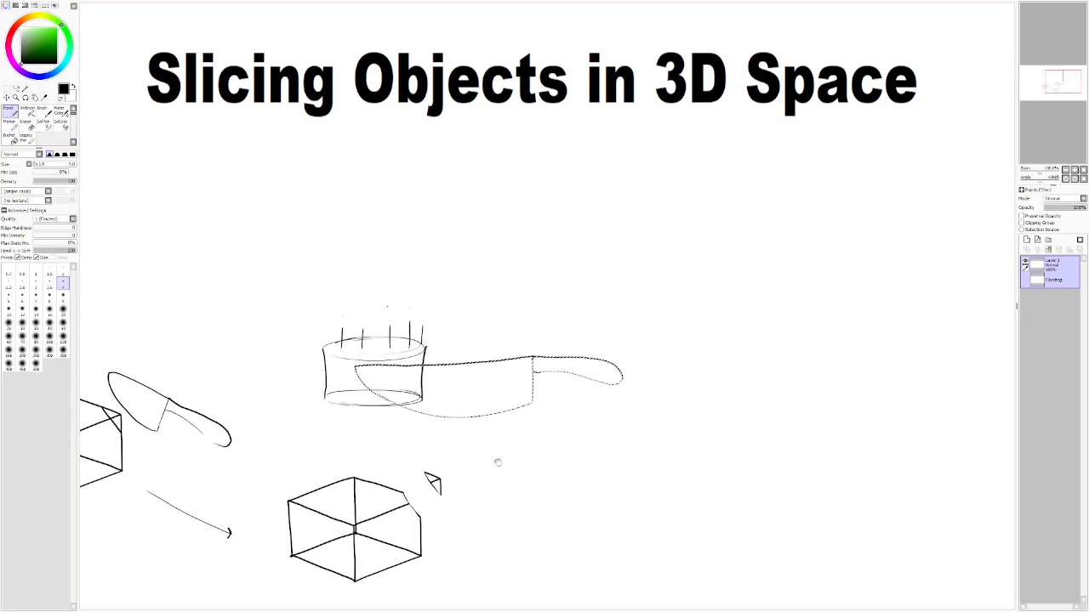
key(ctrl+d)
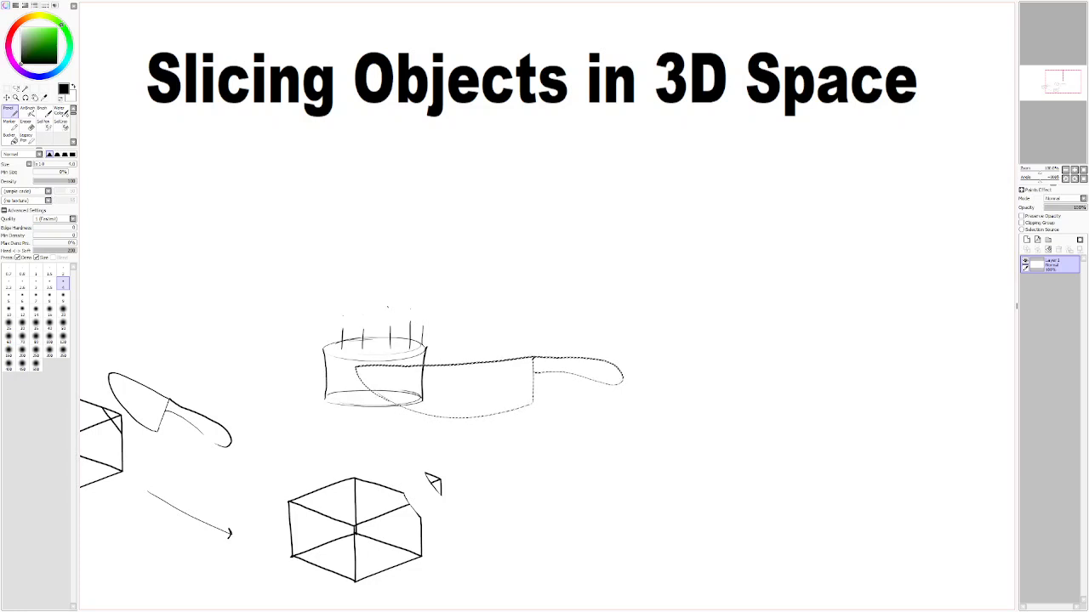
Step: Draw the cut into the cylinder with two vertical lines joined by a slanted line across its top face
click(7, 97)
click(9, 110)
drag(377, 379, 378, 401)
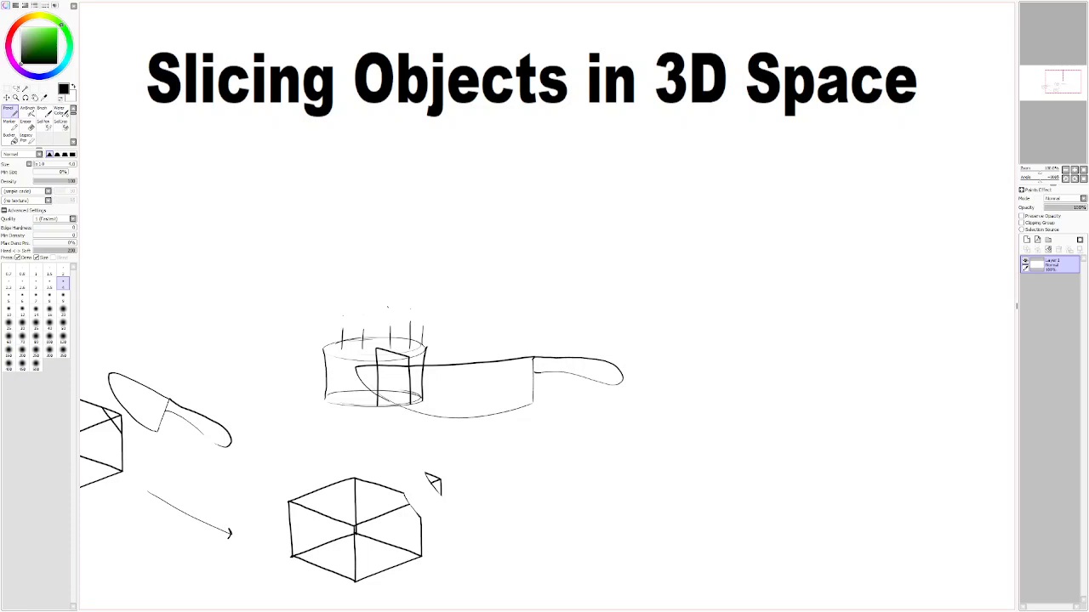
mouse_move(457, 402)
mouse_down()
mouse_move(500, 320)
mouse_move(453, 362)
mouse_up()
key(ctrl+z)
drag(537, 420, 514, 454)
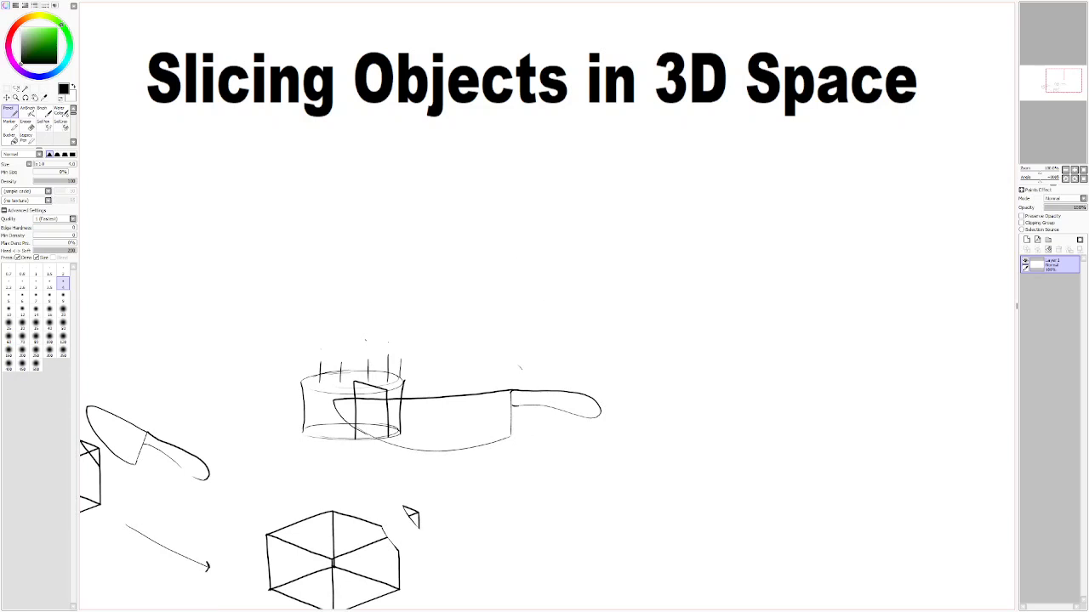
drag(539, 285, 548, 299)
drag(552, 340, 572, 338)
key(ctrl+z)
key(ctrl+z)
mouse_move(507, 268)
mouse_down()
mouse_move(595, 250)
mouse_move(593, 299)
mouse_up()
key(ctrl+z)
Step: Draw a wedge-shaped cake slice with a pointed top face and a curved lower edge above the large knife
drag(503, 260, 595, 244)
drag(505, 258, 577, 219)
mouse_move(503, 261)
mouse_down()
mouse_move(505, 288)
mouse_move(598, 286)
mouse_up()
key(ctrl+z)
mouse_move(504, 261)
mouse_down()
mouse_move(507, 287)
mouse_move(553, 291)
mouse_move(593, 278)
mouse_up()
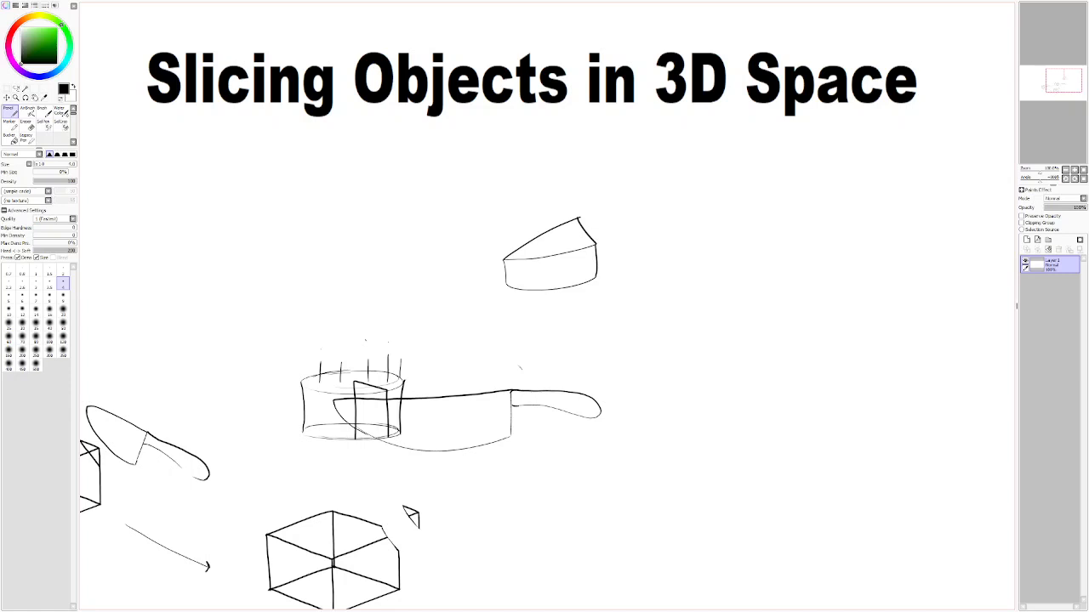
Step: Try to draw a flat ellipse above the cake, and undo it
drag(525, 334, 634, 363)
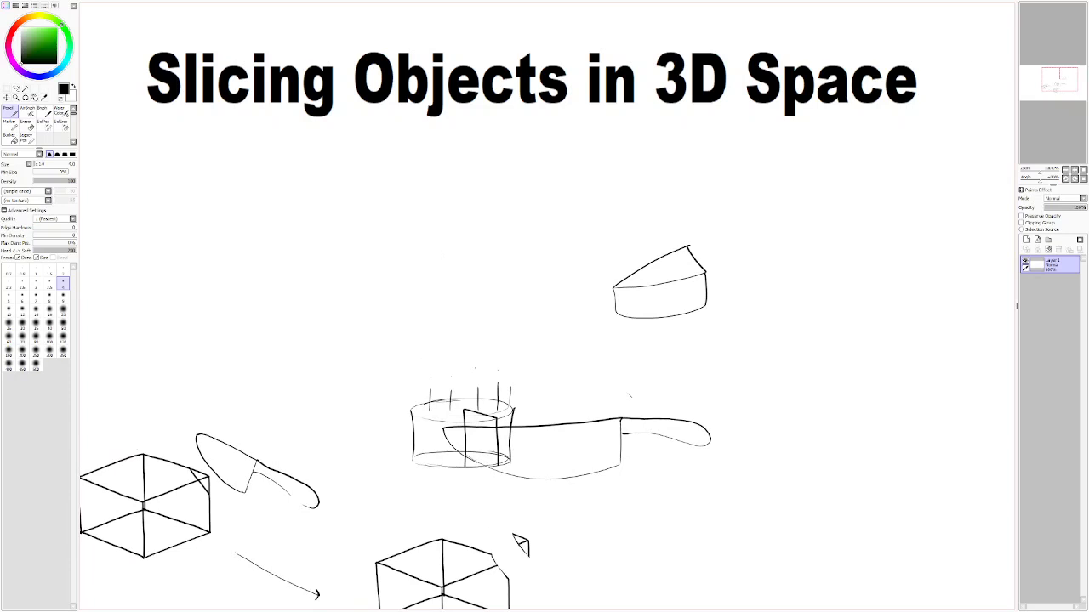
mouse_move(428, 241)
mouse_down()
mouse_move(490, 251)
mouse_move(452, 227)
mouse_move(421, 240)
mouse_move(498, 220)
mouse_move(439, 221)
mouse_move(510, 216)
mouse_up()
key(ctrl+z)
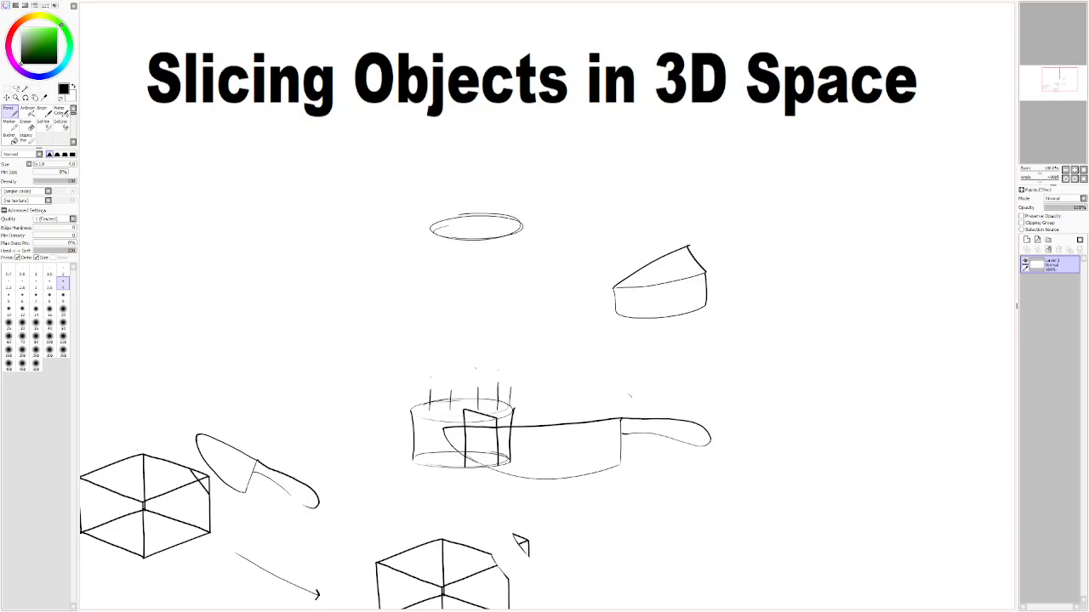
key(ctrl+z)
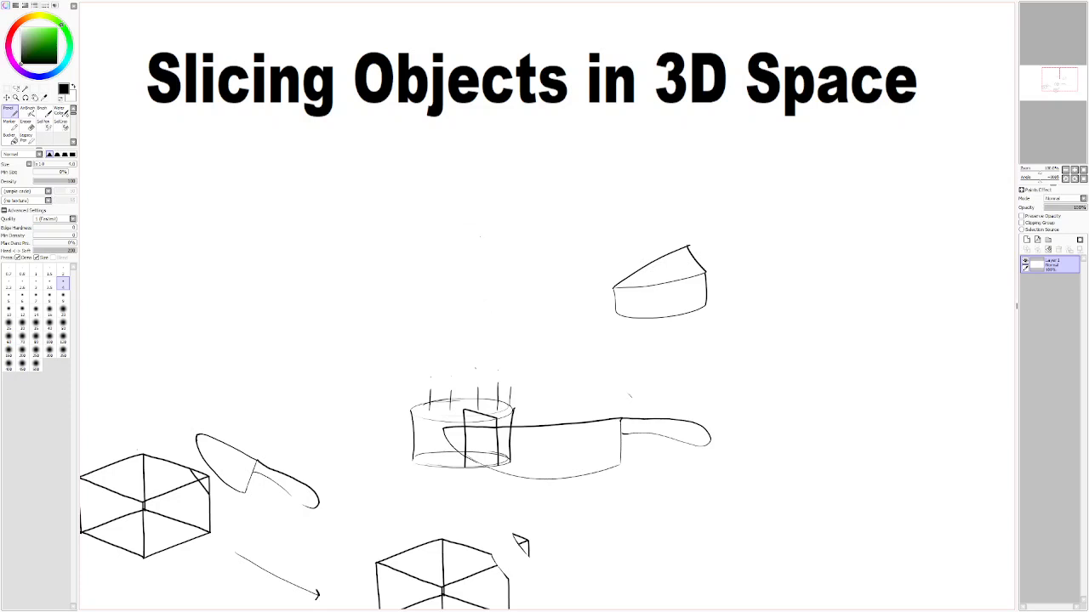
key(ctrl+z)
Step: Try to draw a narrow upright slice and a partial ellipse beside it above the cake
key(ctrl+z)
key(ctrl+z)
drag(483, 238, 496, 244)
drag(513, 298, 504, 255)
key(ctrl+z)
drag(512, 297, 505, 255)
drag(555, 382, 633, 383)
mouse_move(473, 320)
mouse_down()
mouse_move(500, 328)
mouse_move(506, 302)
mouse_move(547, 302)
mouse_move(556, 319)
mouse_up()
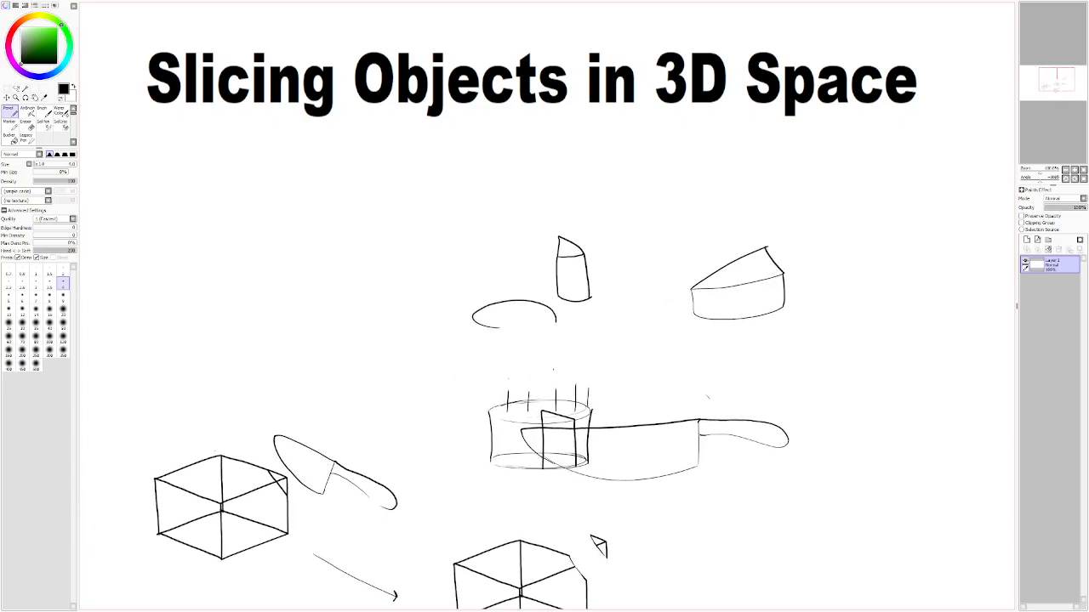
Step: Undo the narrow upright slice and the partial ellipse beside it
key(ctrl+z)
key(ctrl+z)
key(ctrl+z)
key(ctrl+z)
key(ctrl+z)
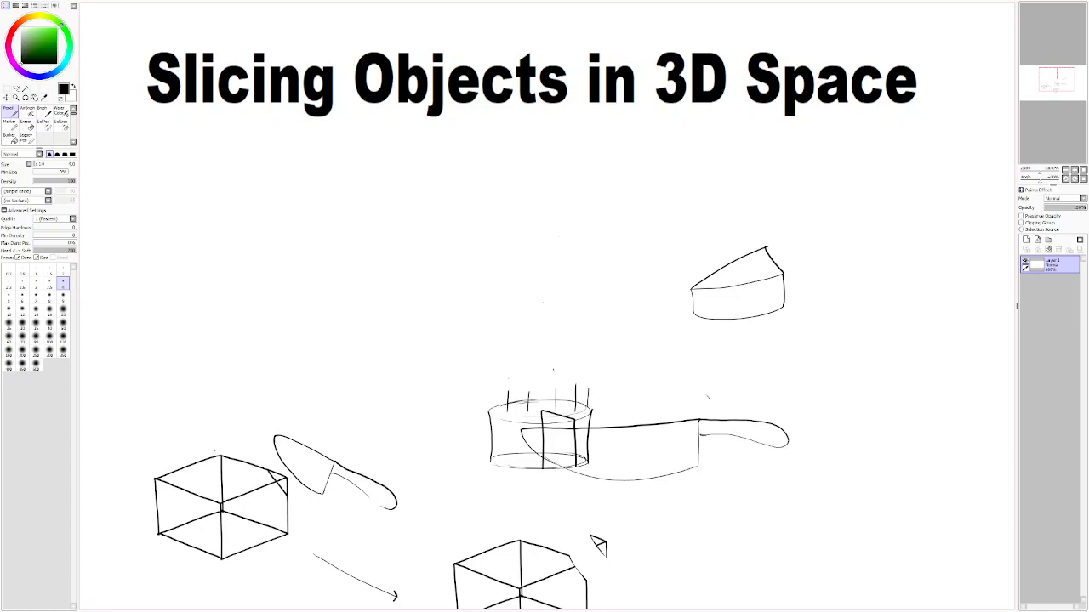
Step: Try to draw a cylinder with a notch cut out of its front and a curved rotation arrow above it
mouse_move(542, 303)
mouse_down()
mouse_move(516, 298)
mouse_move(559, 283)
mouse_move(605, 292)
mouse_move(580, 304)
mouse_move(544, 277)
mouse_up()
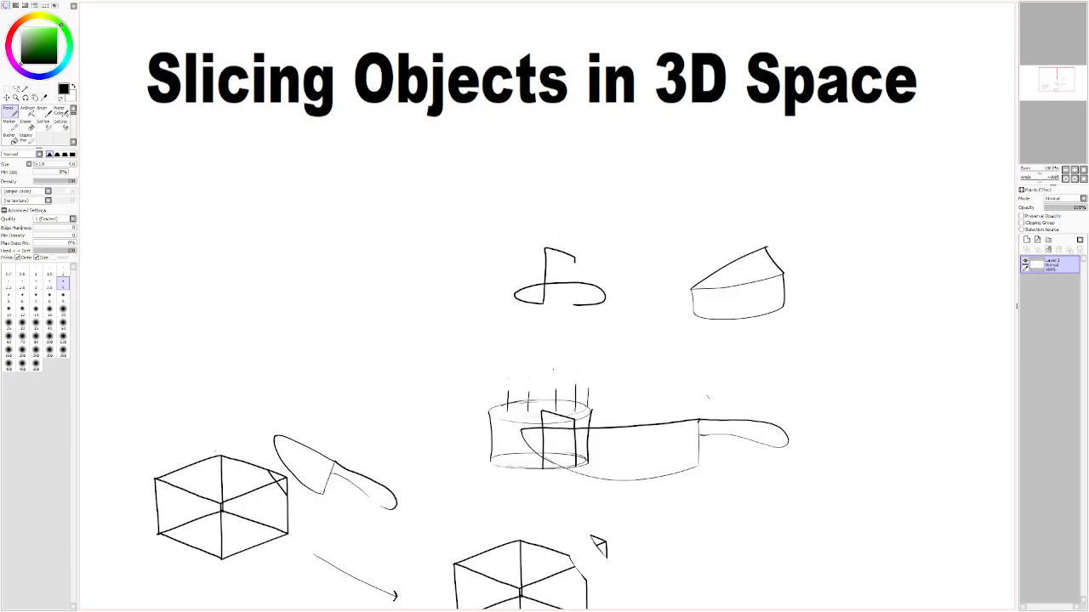
drag(575, 288, 573, 302)
mouse_move(538, 254)
mouse_down()
mouse_move(506, 243)
mouse_move(539, 229)
mouse_move(522, 256)
mouse_move(515, 248)
mouse_move(549, 238)
mouse_move(596, 246)
mouse_move(515, 250)
mouse_move(524, 237)
mouse_move(563, 236)
mouse_move(595, 240)
mouse_move(593, 257)
mouse_up()
key(ctrl+z)
key(ctrl+z)
drag(514, 289, 512, 242)
drag(604, 289, 604, 243)
mouse_move(567, 206)
mouse_down()
mouse_move(587, 225)
mouse_move(572, 218)
mouse_up()
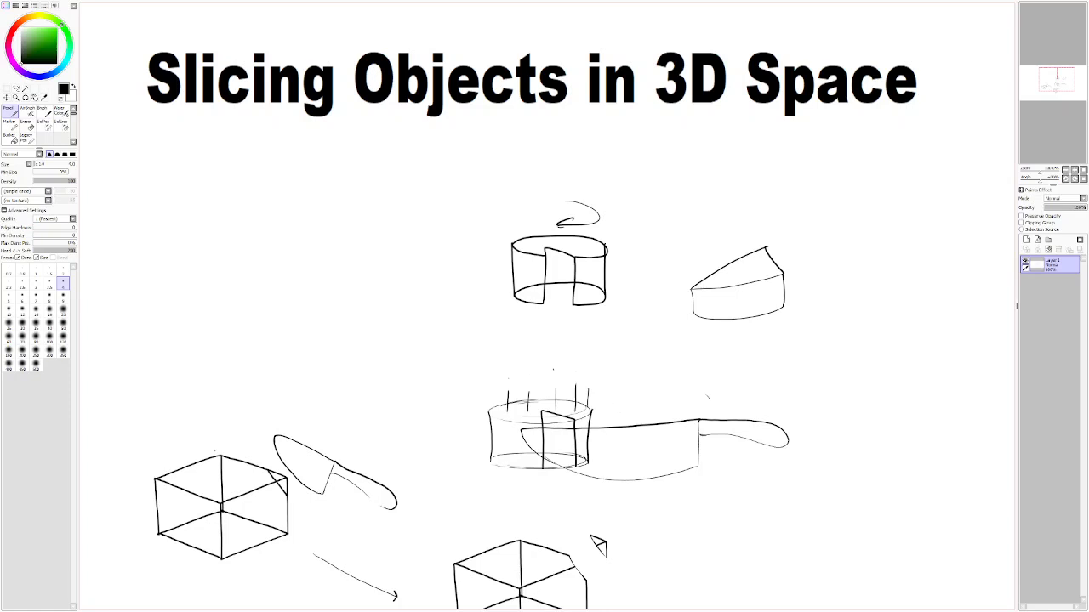
Step: Undo the notched cylinder and its rotation arrow
key(ctrl+z)
key(ctrl+z)
key(ctrl+z)
key(ctrl+z)
key(ctrl+z)
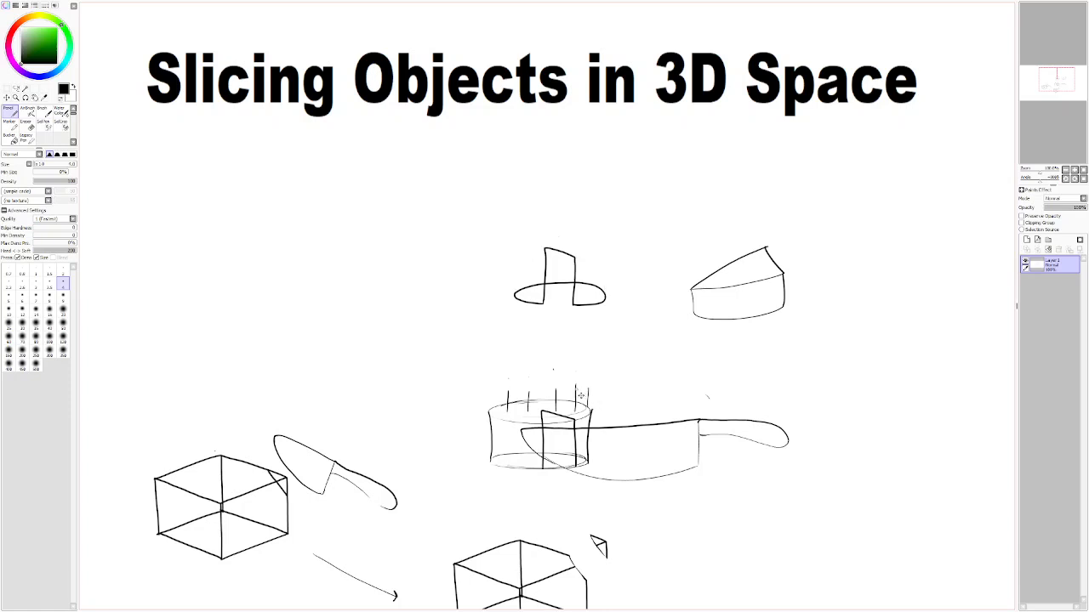
key(ctrl+z)
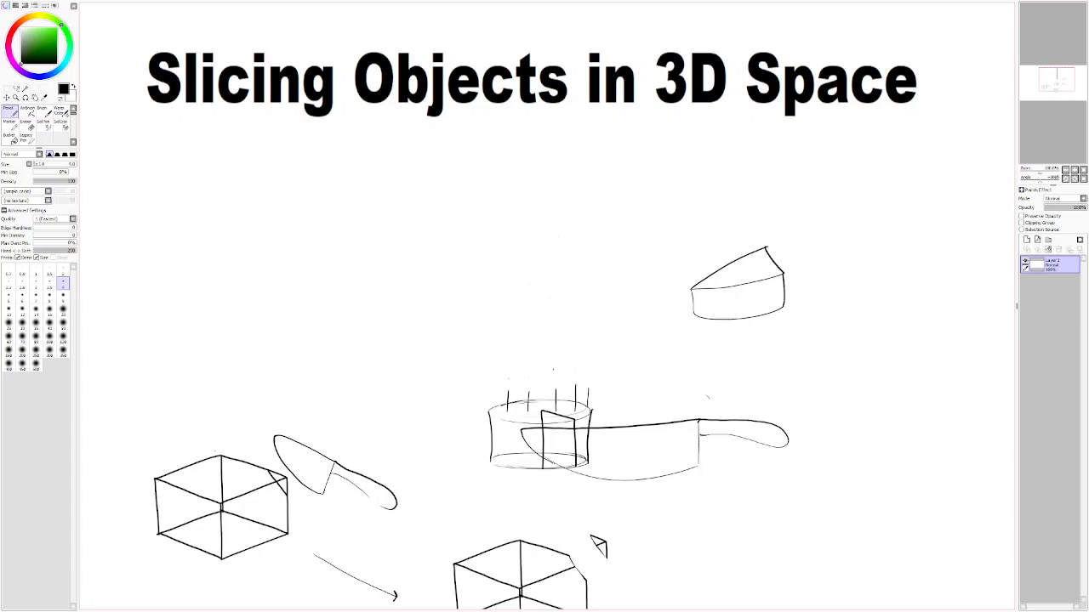
Step: Draw a flat ellipse with an open front above the cake and a tall upright slice outline rising through it
mouse_move(553, 303)
mouse_down()
mouse_move(575, 300)
mouse_move(490, 296)
mouse_move(522, 280)
mouse_move(580, 287)
mouse_up()
key(ctrl+z)
drag(538, 303, 539, 264)
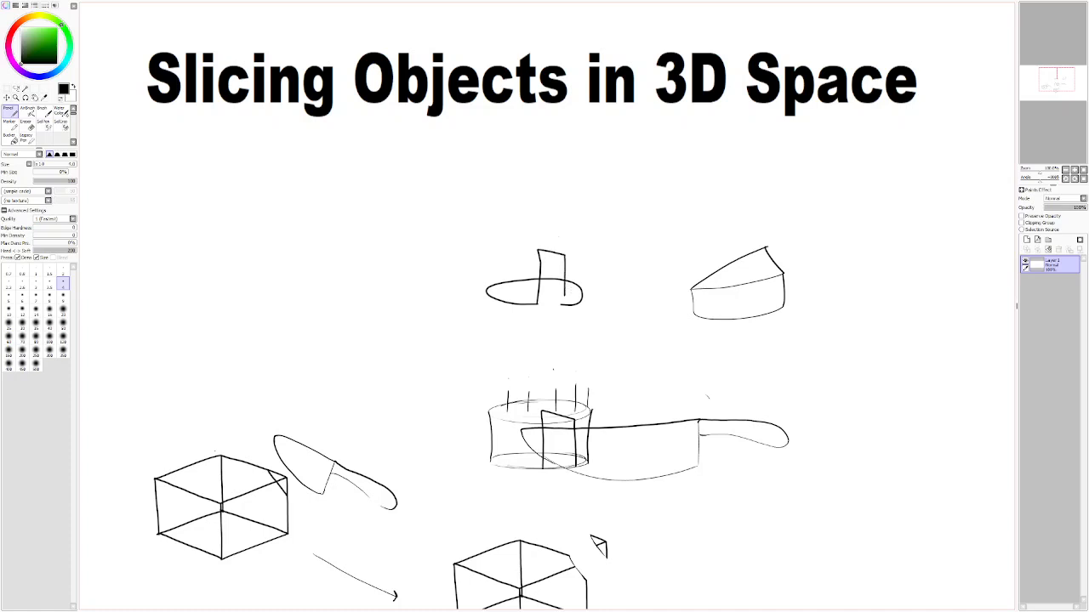
Step: Try to redraw the upright slice shorter and add a curved cake rim extending from its top edge
key(ctrl+z)
drag(531, 299, 533, 276)
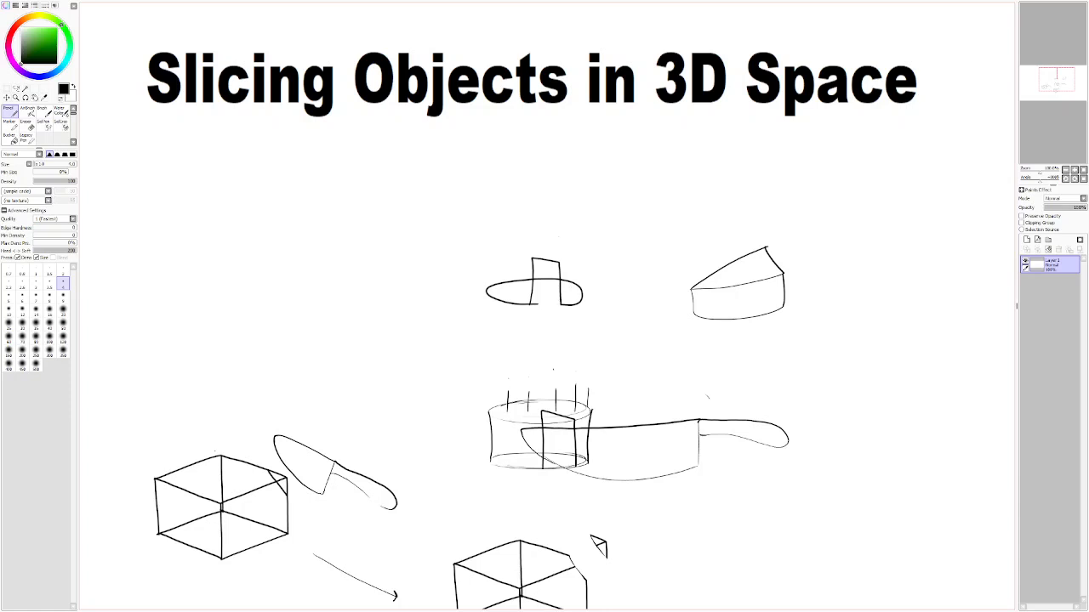
mouse_move(528, 270)
mouse_down()
mouse_move(491, 269)
mouse_move(517, 264)
mouse_move(501, 264)
mouse_up()
key(ctrl+z)
key(ctrl+z)
drag(529, 267, 500, 264)
key(ctrl+z)
key(ctrl+z)
Step: Complete the cake with its slice missing by drawing the upright opening, outer walls, top ellipse and candles
drag(535, 286, 535, 257)
drag(567, 280, 567, 299)
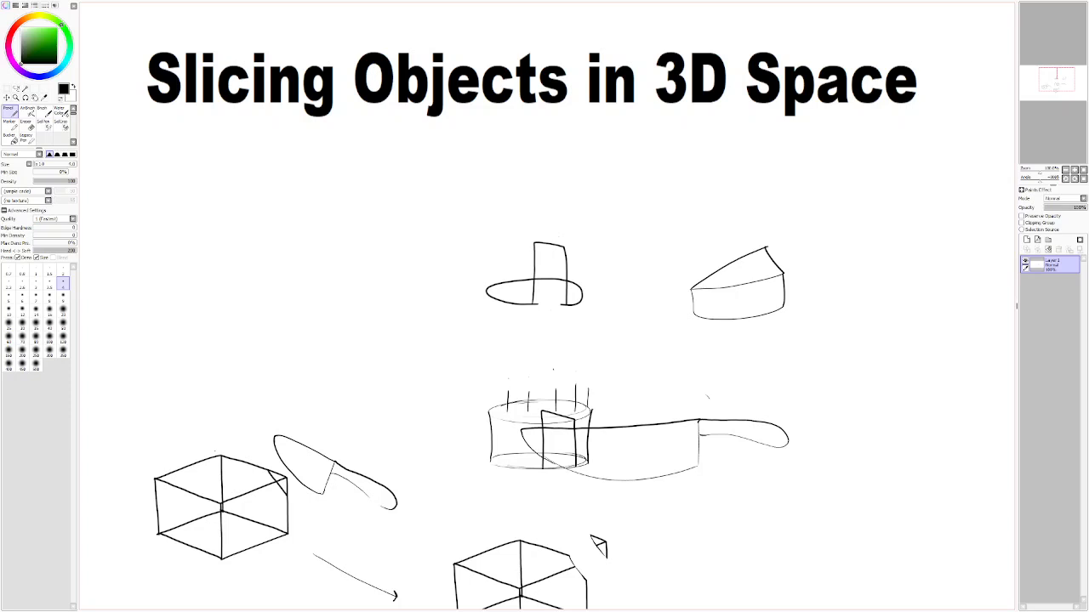
mouse_move(533, 249)
mouse_down()
mouse_move(489, 247)
mouse_move(540, 231)
mouse_move(579, 242)
mouse_up()
drag(487, 288, 486, 247)
drag(581, 286, 581, 248)
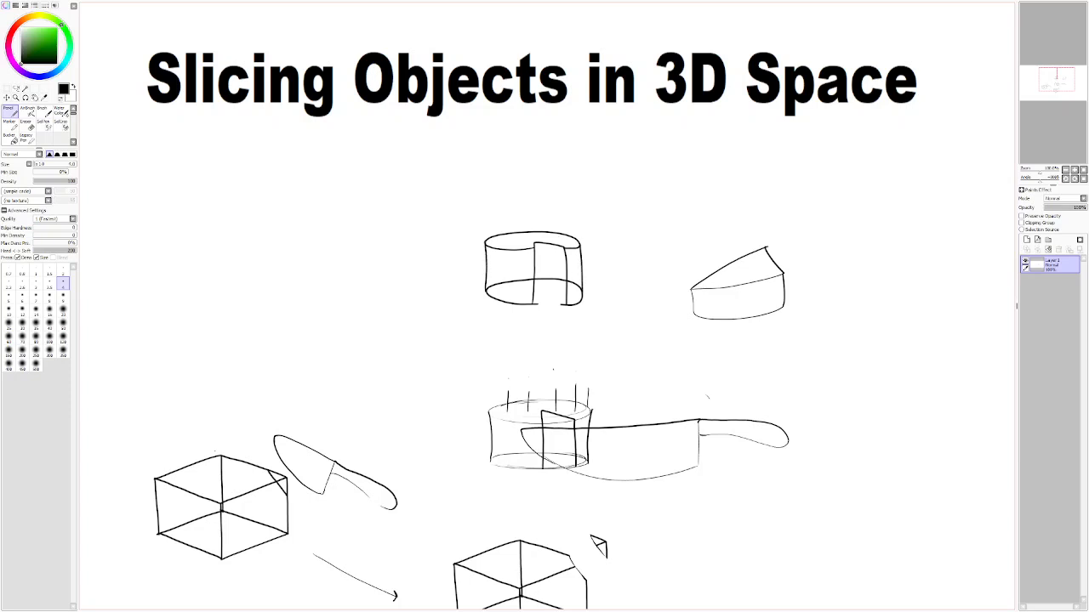
mouse_move(520, 222)
mouse_down()
mouse_move(520, 242)
mouse_move(571, 245)
mouse_up()
Step: Sketch a large round sphere in the empty area above and beside the cube
mouse_move(420, 478)
mouse_down()
mouse_move(613, 516)
mouse_move(684, 514)
mouse_up()
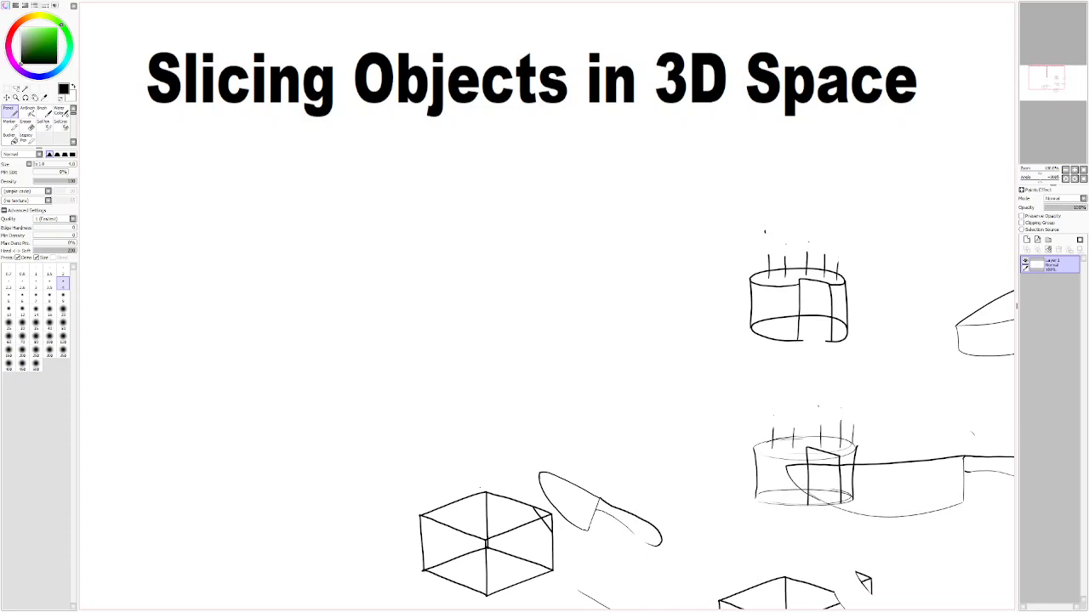
mouse_move(304, 296)
mouse_down()
mouse_move(410, 367)
mouse_move(374, 395)
mouse_move(308, 284)
mouse_up()
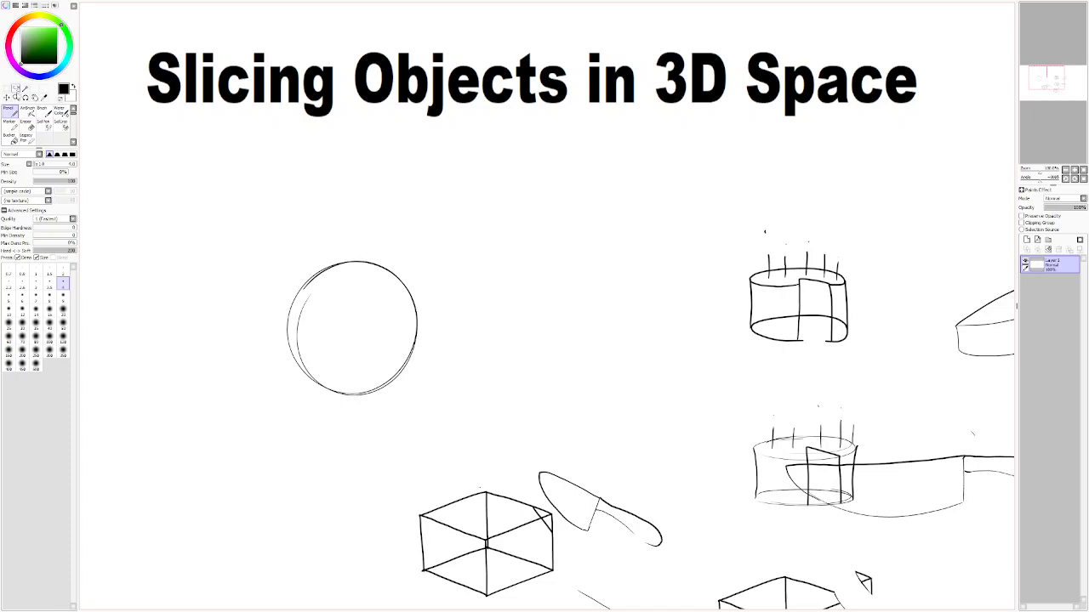
Step: Select the knife beside the cube, paste a copy of it onto a new layer and clear the selection
click(16, 88)
mouse_move(534, 490)
mouse_down()
mouse_move(568, 528)
mouse_move(609, 543)
mouse_move(672, 512)
mouse_move(531, 469)
mouse_up()
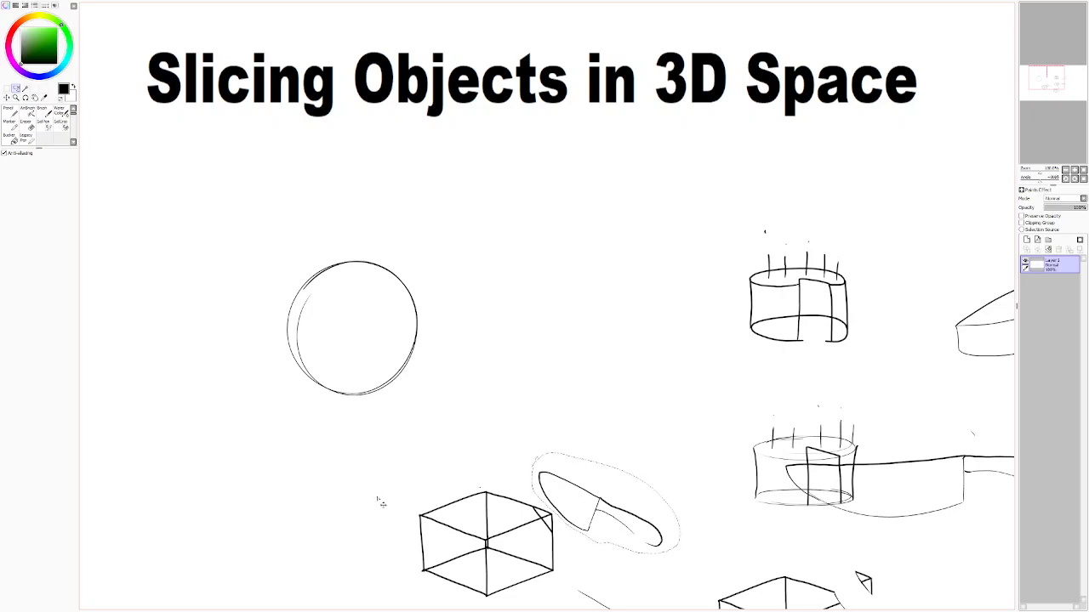
key(ctrl+c)
key(ctrl+v)
key(ctrl+d)
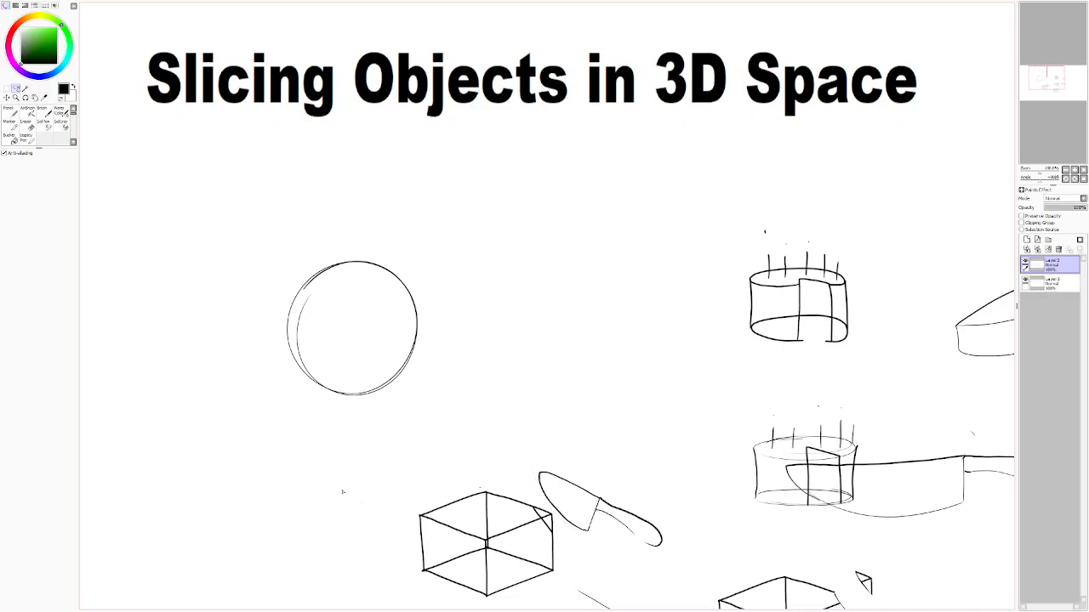
Step: Move the pasted knife so its blade overlaps the upper-right edge of the sphere
click(6, 98)
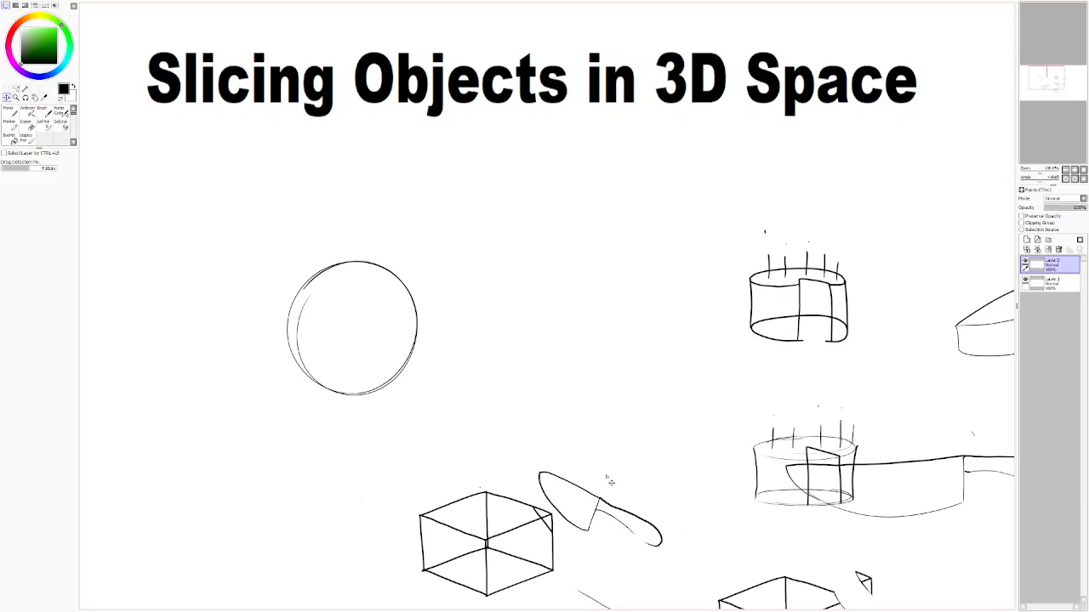
click(1026, 281)
click(1026, 281)
key(ctrl+t)
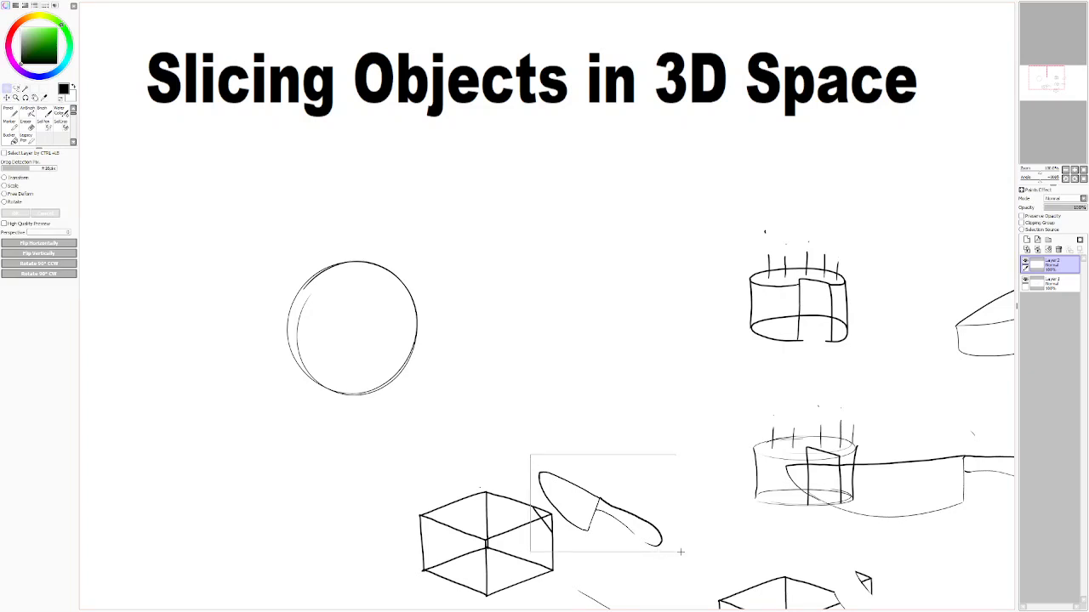
drag(599, 502, 427, 288)
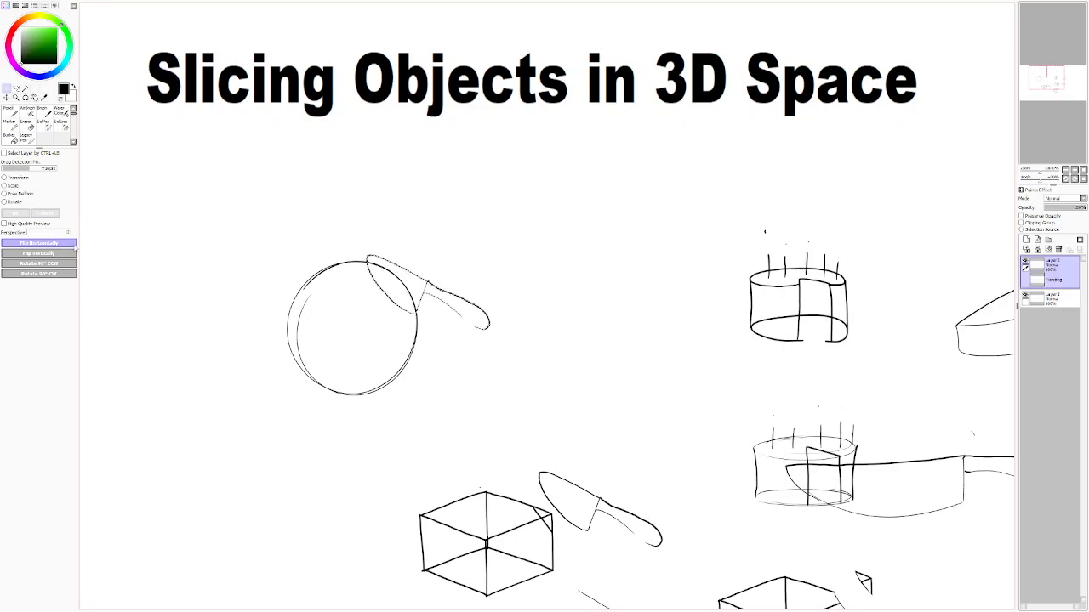
key(Return)
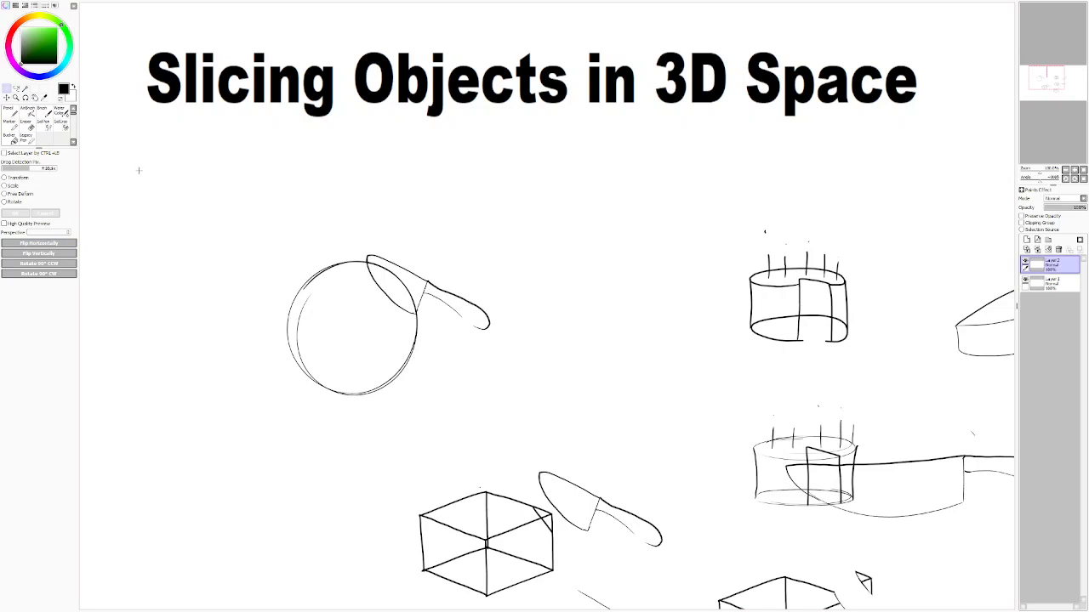
Step: Draw a curved arrow leading from below the sphere's knife toward the empty area beside the sphere
click(8, 109)
mouse_move(440, 351)
mouse_down()
mouse_move(550, 370)
mouse_move(542, 379)
mouse_up()
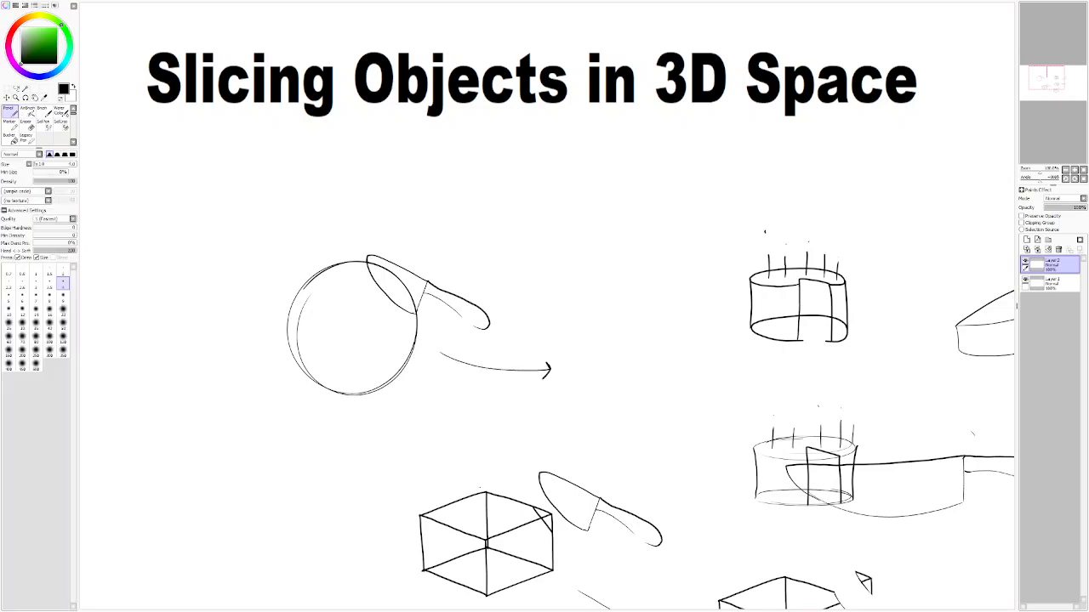
Step: Try to draw the sliced sphere beyond the arrow and a cut curve on the original sphere
drag(630, 318, 662, 347)
mouse_move(629, 315)
mouse_down()
mouse_move(576, 336)
mouse_move(576, 368)
mouse_move(599, 400)
mouse_up()
key(ctrl+z)
key(ctrl+z)
drag(369, 265, 414, 301)
key(ctrl+z)
Step: Draw the cut curve along the blade on the sphere, and the sliced sphere beyond the arrow with a small outward arrow
key(ctrl+z)
drag(369, 269, 379, 282)
drag(640, 342, 682, 358)
key(ctrl+z)
mouse_move(638, 322)
mouse_down()
mouse_move(610, 325)
mouse_move(590, 356)
mouse_move(595, 394)
mouse_up()
key(ctrl+z)
mouse_move(642, 322)
mouse_down()
mouse_move(610, 322)
mouse_move(575, 394)
mouse_move(630, 429)
mouse_move(677, 407)
mouse_move(685, 376)
mouse_up()
drag(664, 336, 673, 329)
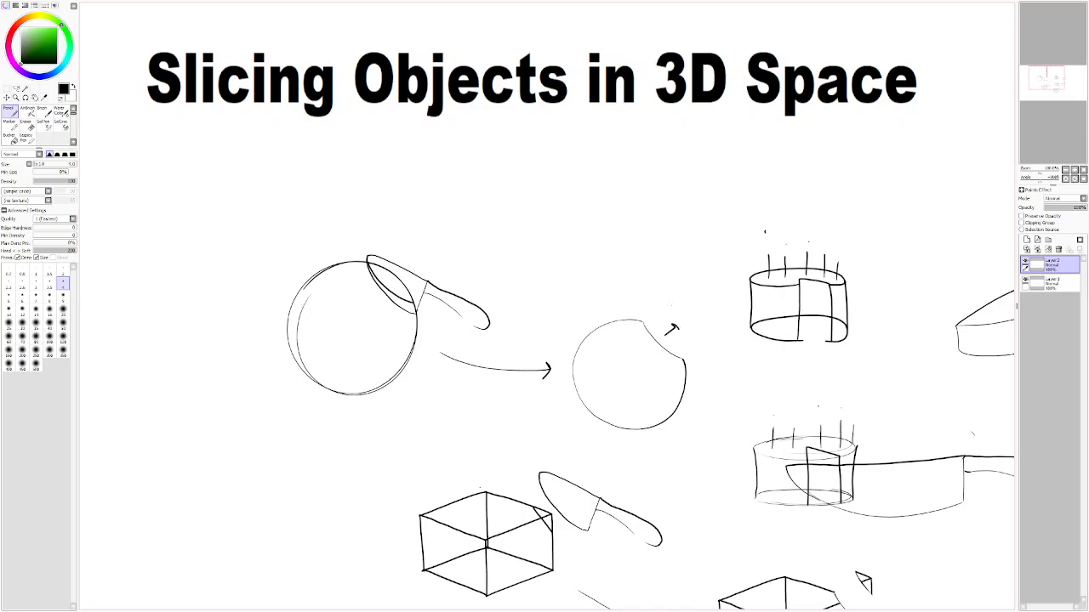
Step: Draw the thin lens-shaped piece cut from the sphere beyond the small arrow, retrying its outline
mouse_move(680, 313)
mouse_down()
mouse_move(702, 330)
mouse_move(699, 308)
mouse_move(663, 302)
mouse_up()
key(ctrl+z)
key(ctrl+z)
key(ctrl+z)
drag(673, 304, 704, 334)
drag(746, 497, 580, 423)
drag(772, 466, 780, 458)
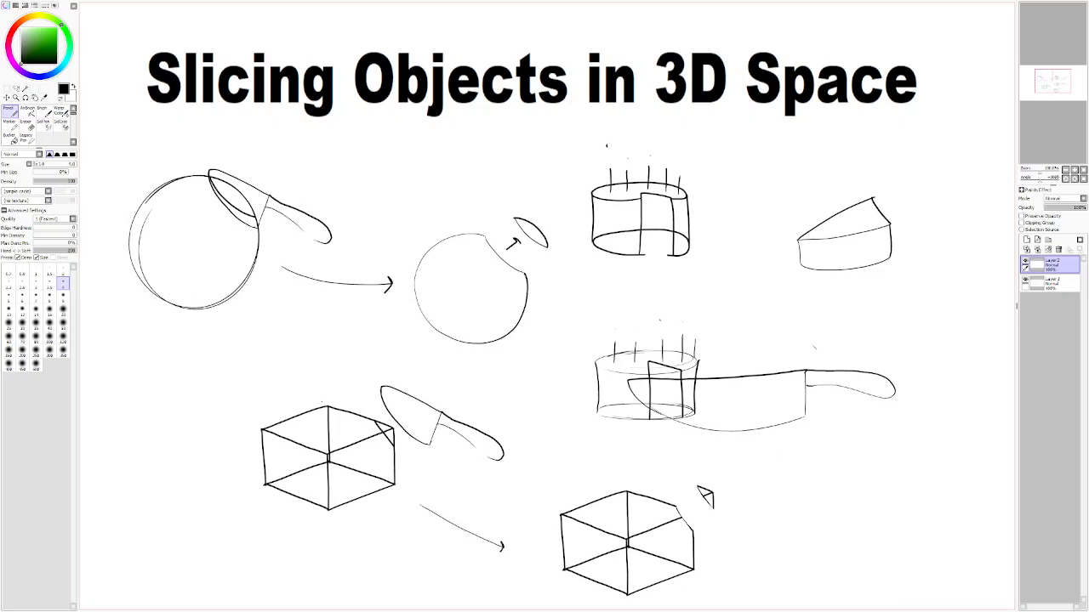